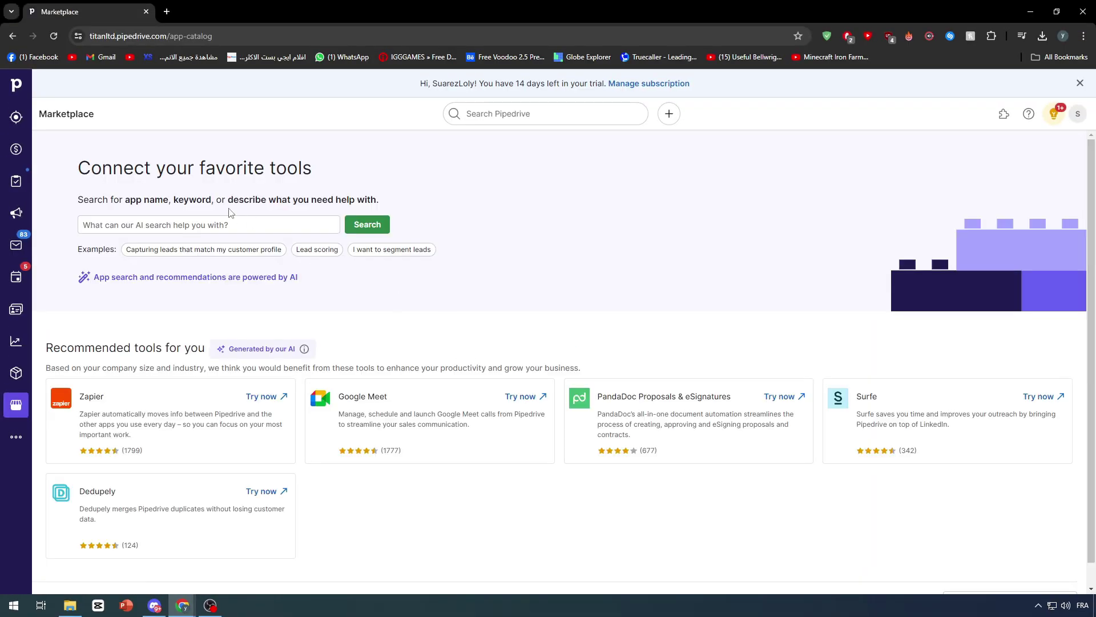
Run a Marketplace app search for wordpress, then clear the search text.
{"action": "scroll", "coordinate": [253, 251], "scroll_direction": "down", "scroll_amount": 1}
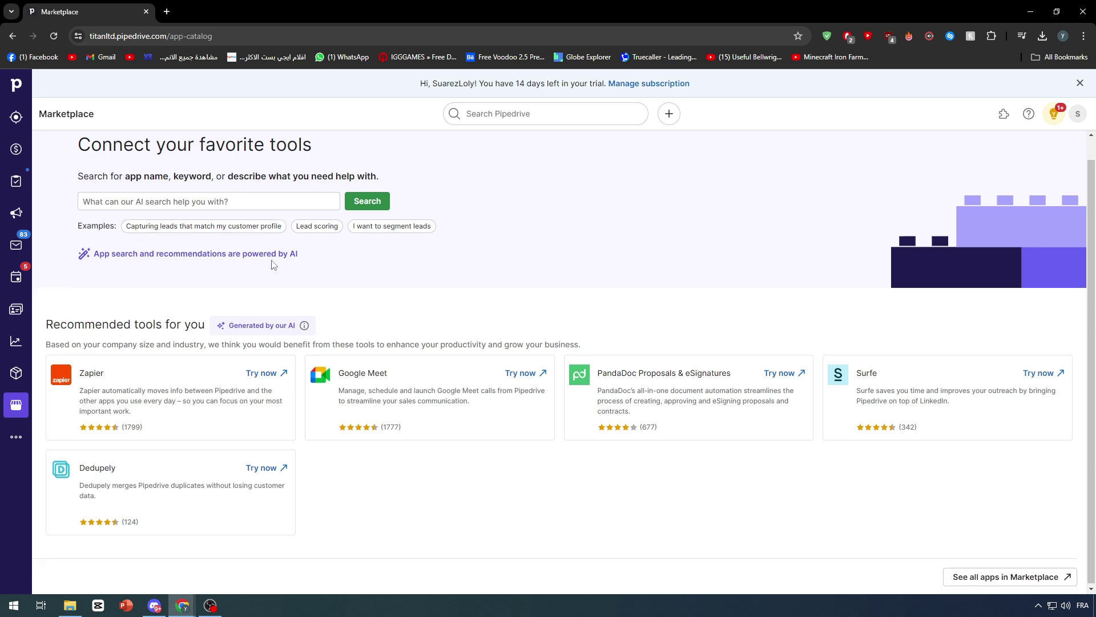
{"action": "left_click", "coordinate": [162, 203]}
{"action": "type", "text": "wordpress"}
{"action": "key", "text": "Return"}
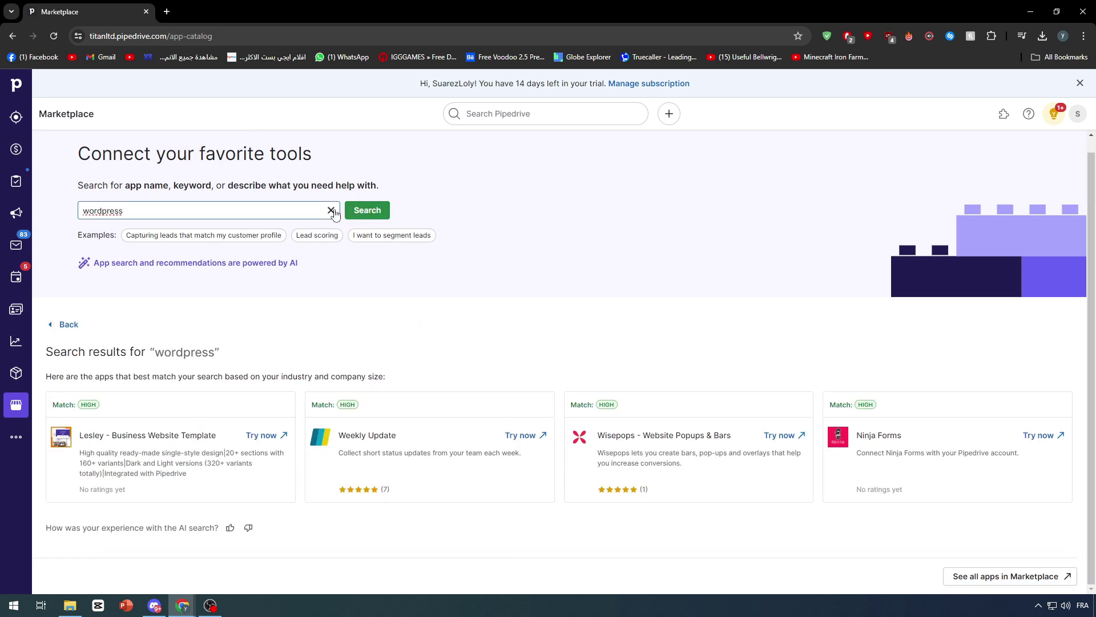
{"action": "left_click", "coordinate": [331, 210]}
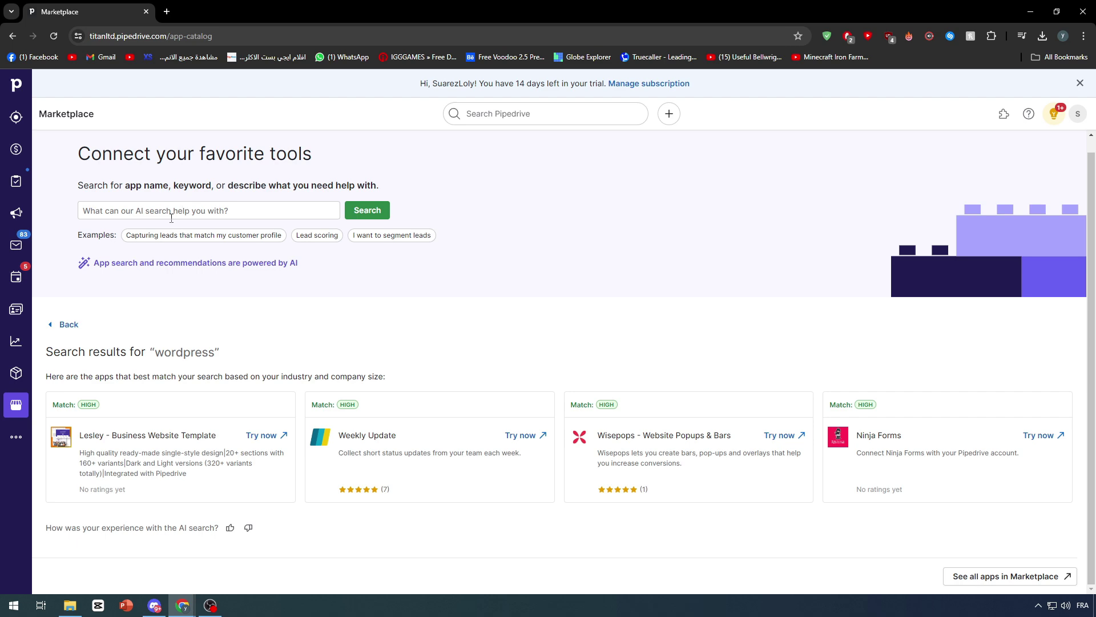
Search the Marketplace for zapier and authorize the Zapier app for this Pipedrive account.
{"action": "left_click", "coordinate": [172, 216]}
{"action": "type", "text": "zapier"}
{"action": "key", "text": "Return"}
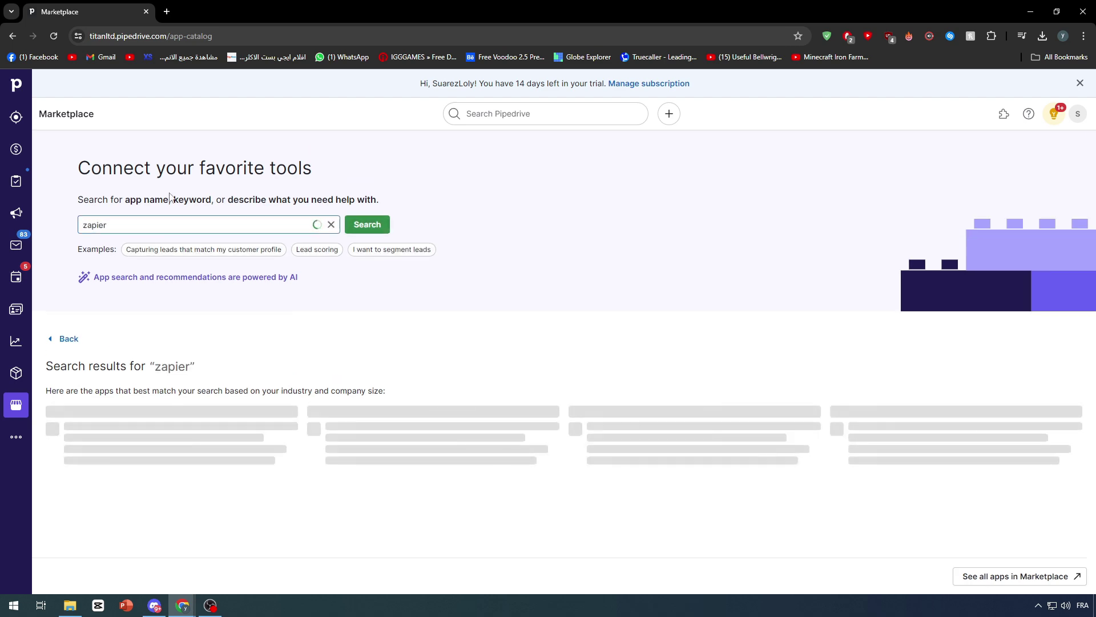
{"action": "left_click", "coordinate": [260, 457]}
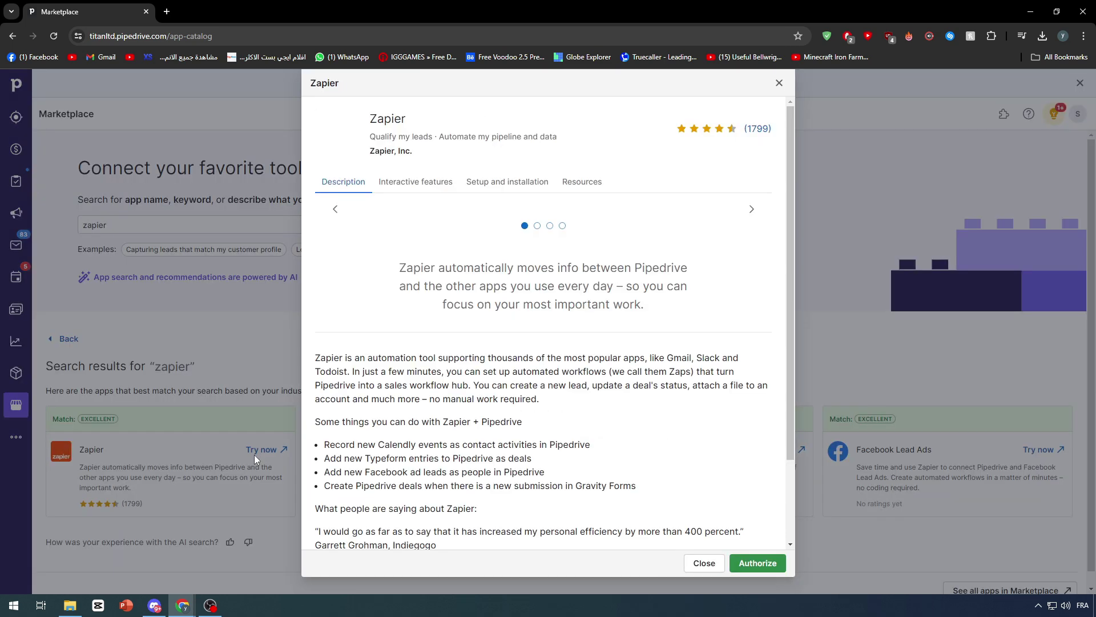
{"action": "scroll", "coordinate": [771, 550], "scroll_direction": "down", "scroll_amount": 3}
{"action": "left_click", "coordinate": [763, 561]}
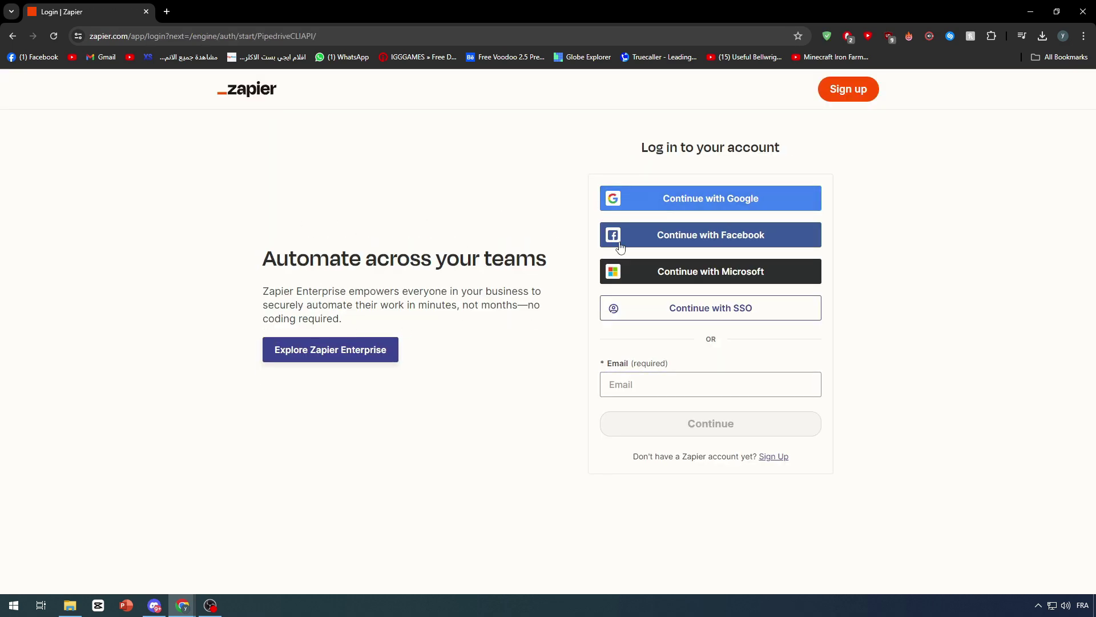
Sign in to Zapier with a Google account, then allow and install Zapier on Pipedrive.
{"action": "left_click", "coordinate": [734, 194]}
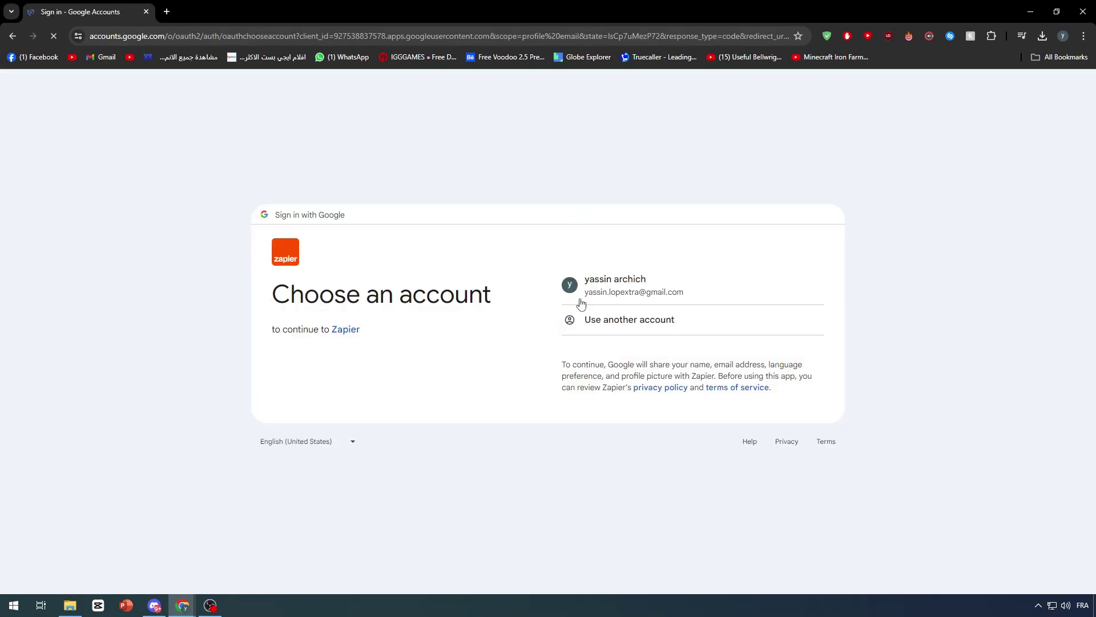
{"action": "left_click", "coordinate": [581, 304]}
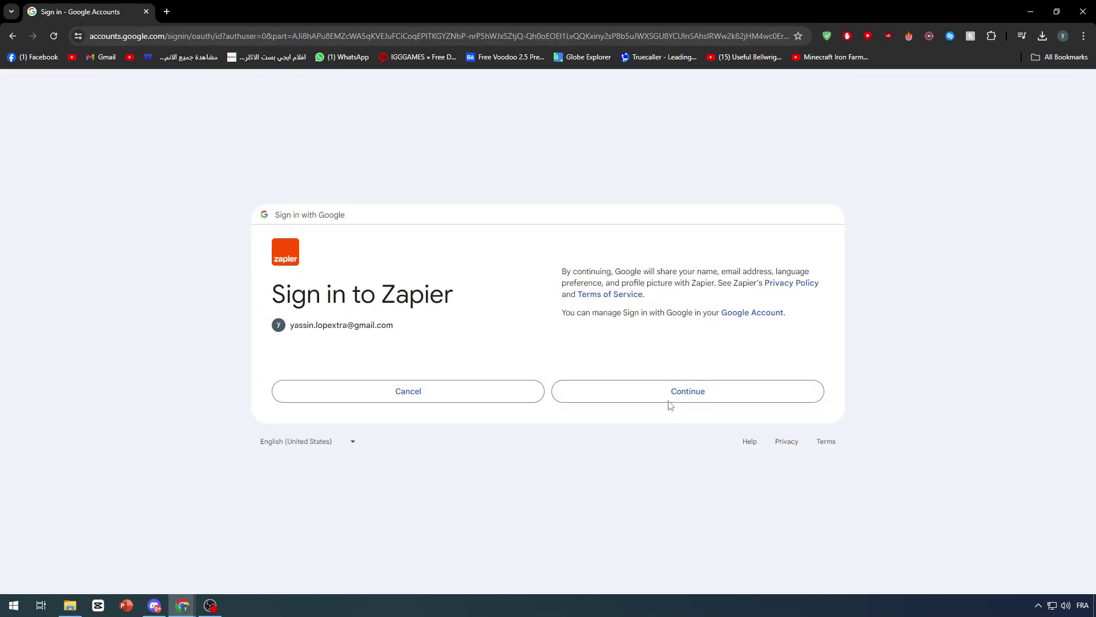
{"action": "left_click", "coordinate": [631, 384]}
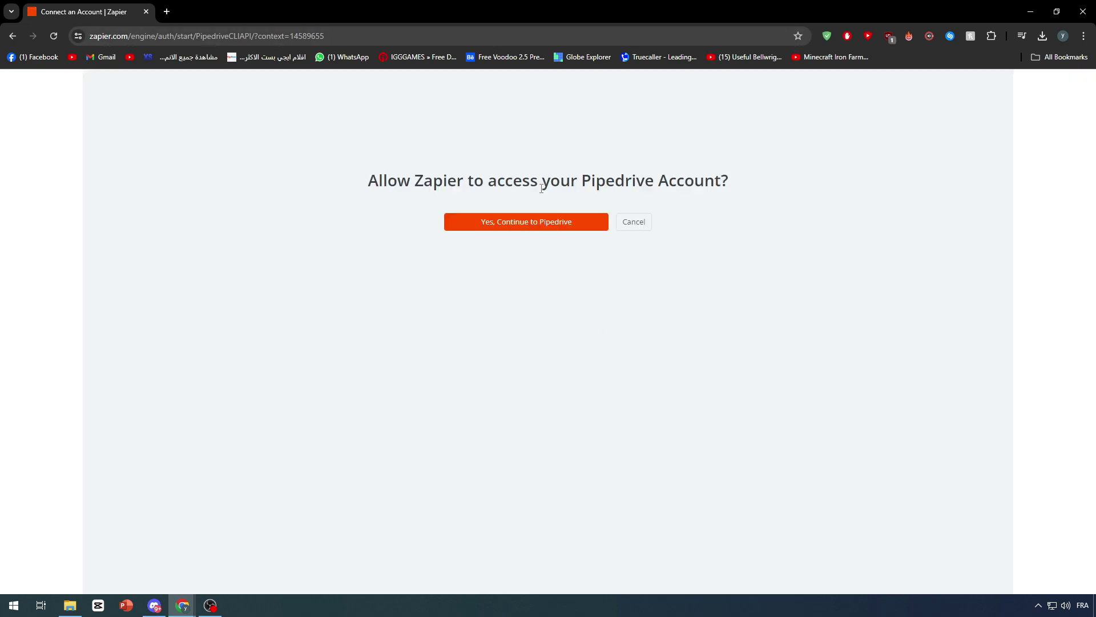
{"action": "left_click", "coordinate": [538, 230]}
{"action": "scroll", "coordinate": [483, 167], "scroll_direction": "down", "scroll_amount": 5}
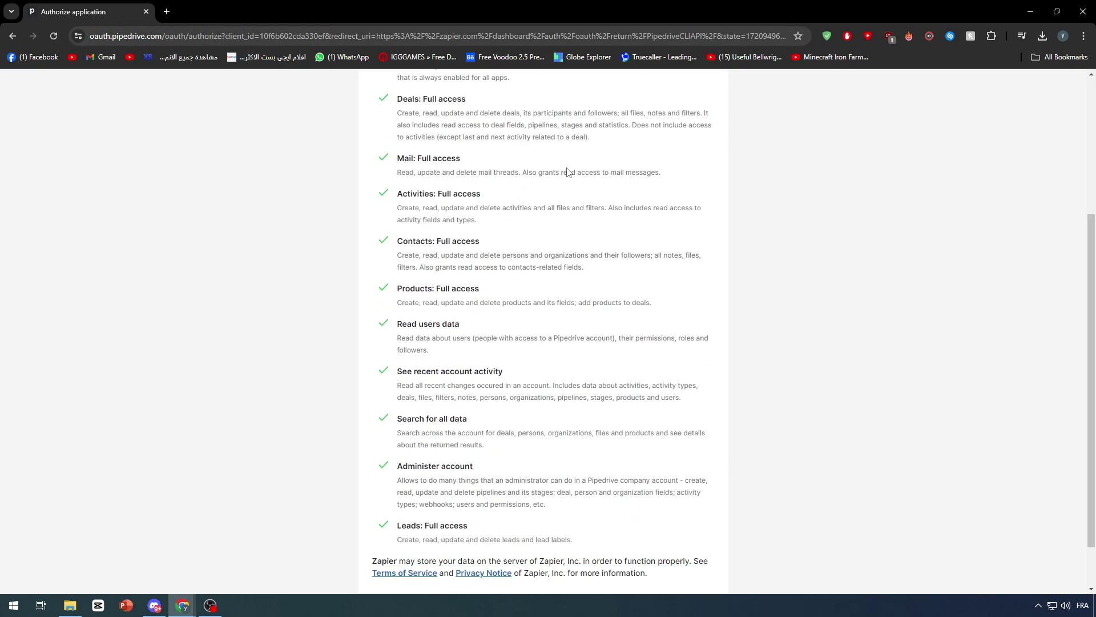
{"action": "left_click", "coordinate": [682, 562]}
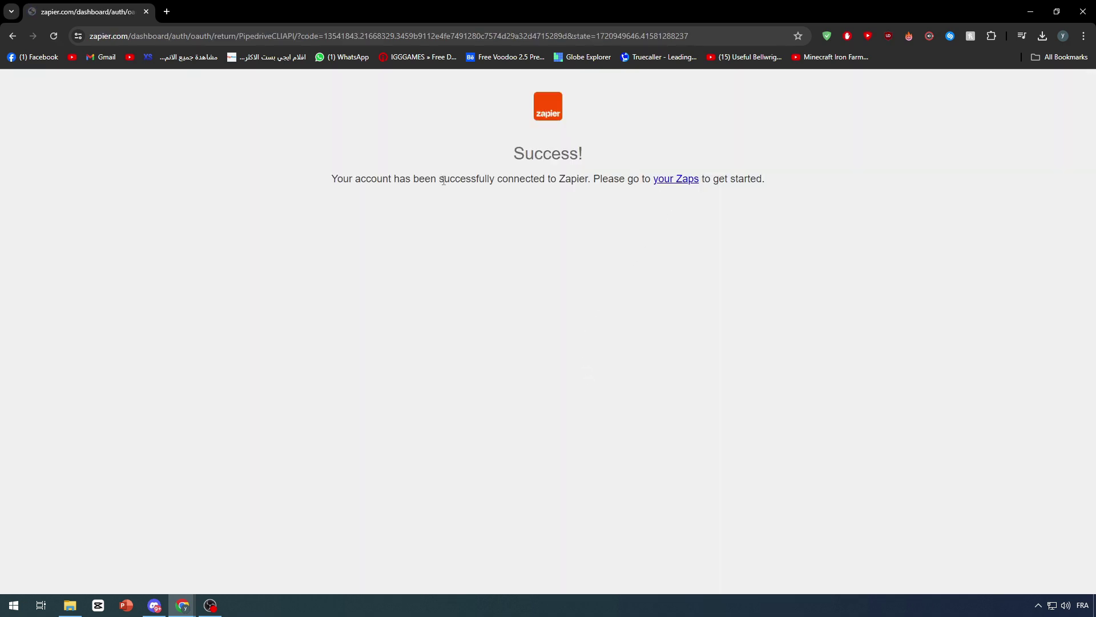
Open your Zaps in a new tab and search the connected apps for pipe.
{"action": "left_click", "coordinate": [676, 179]}
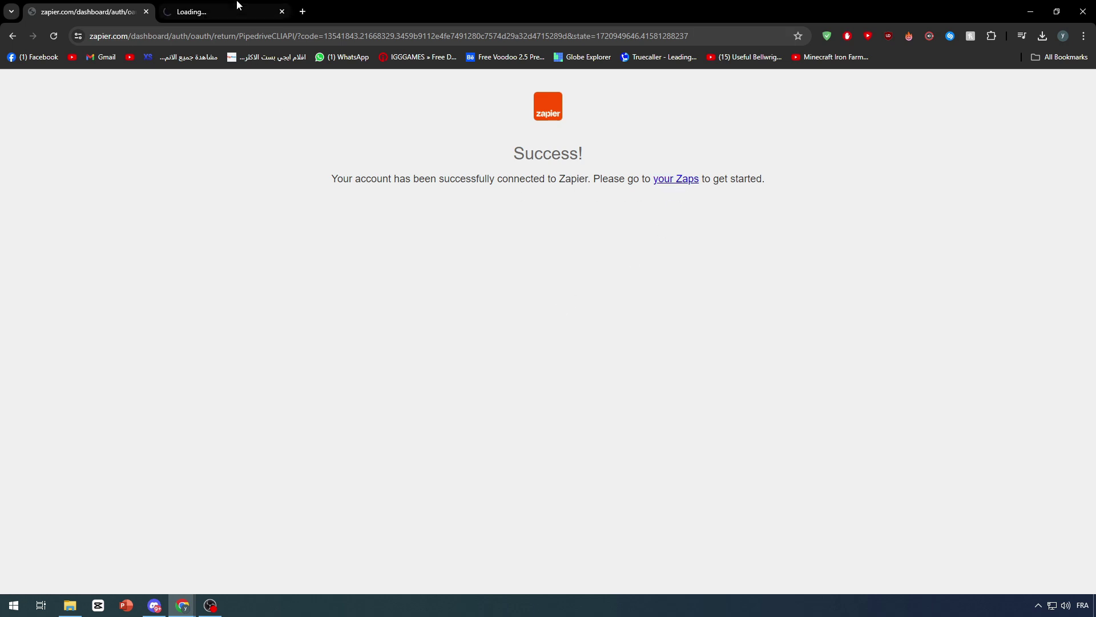
{"action": "left_click", "coordinate": [223, 12]}
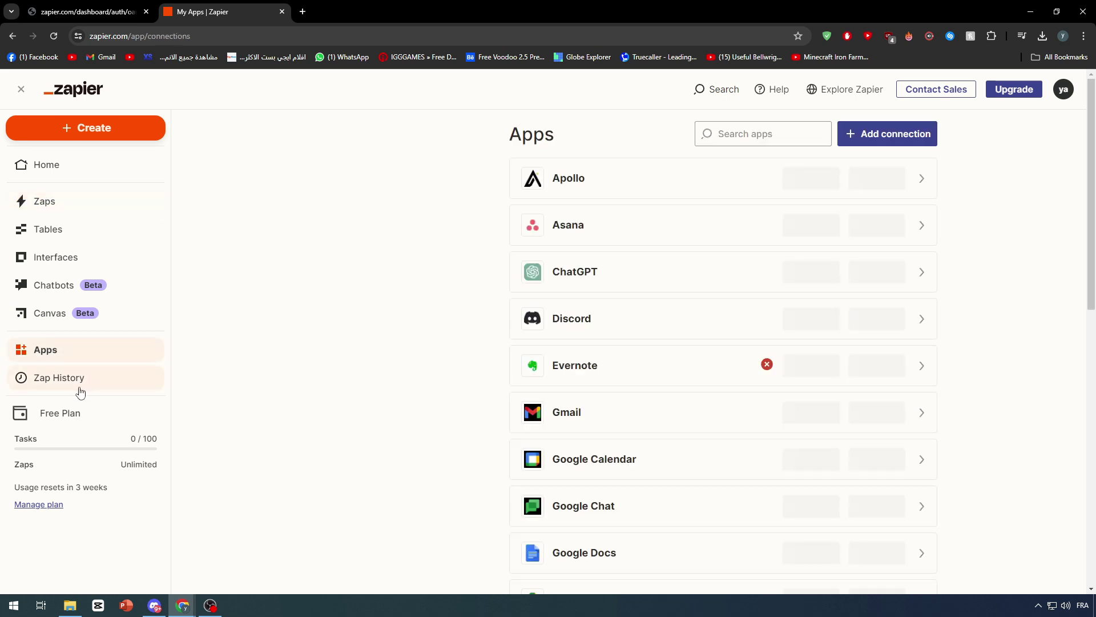
{"action": "left_click", "coordinate": [757, 141]}
{"action": "type", "text": "pipe"}
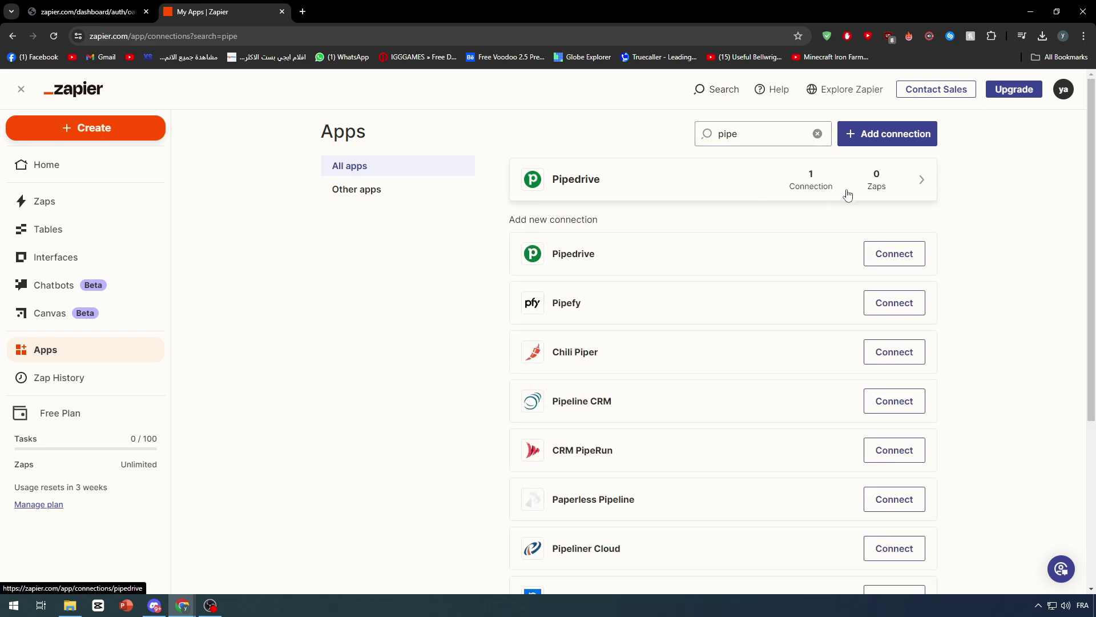
Test the Pipedrive connection, confirm it succeeded, and go back to the Apps list.
{"action": "left_click", "coordinate": [840, 193]}
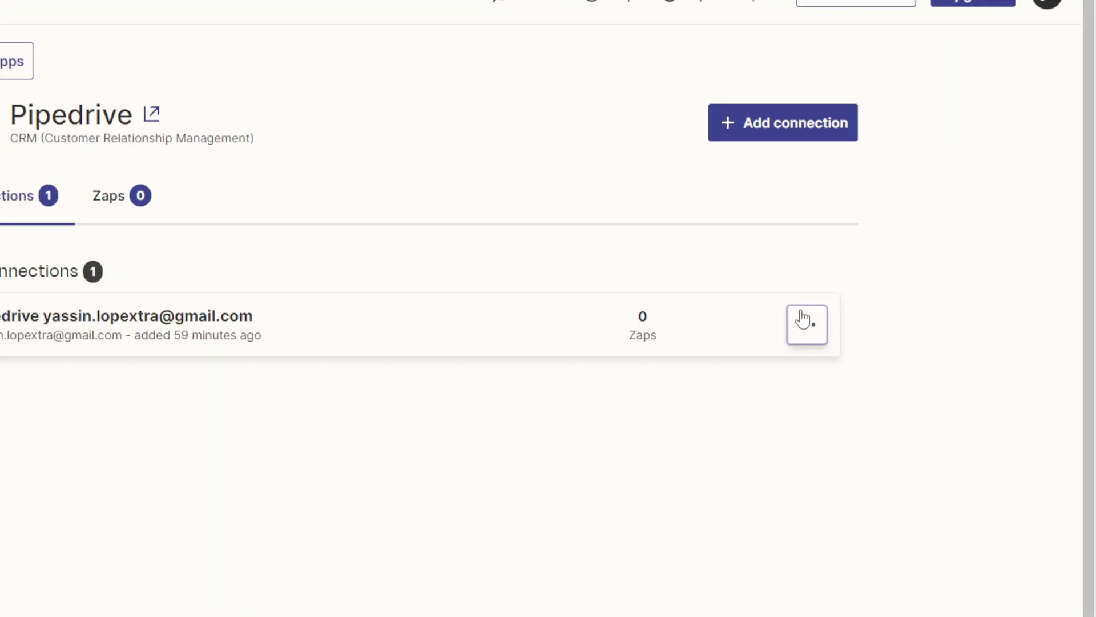
{"action": "left_click", "coordinate": [802, 317]}
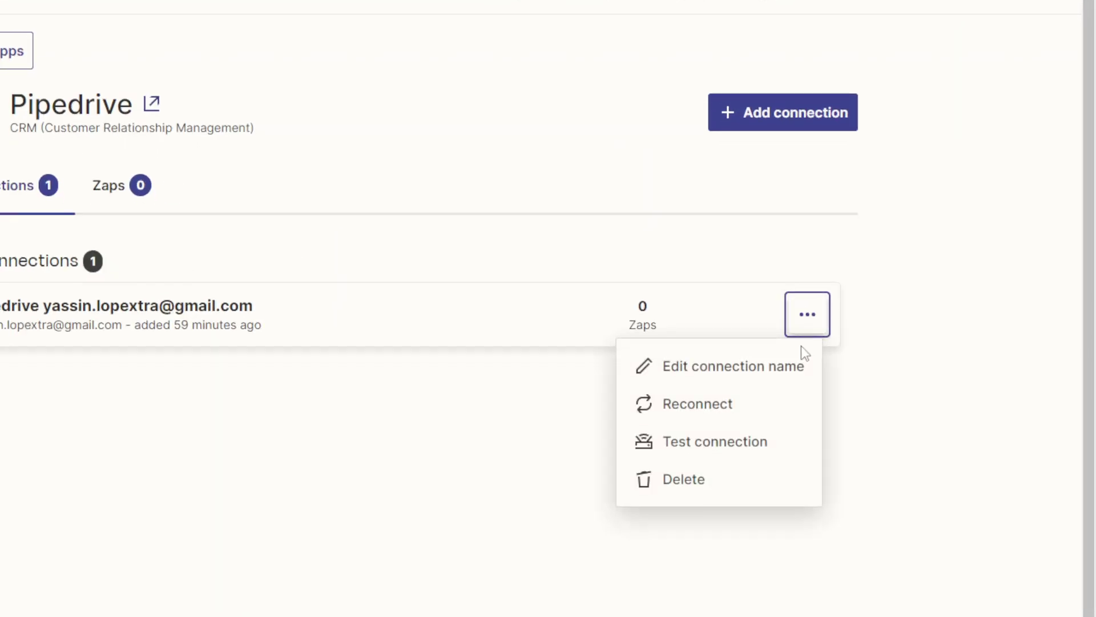
{"action": "left_click", "coordinate": [786, 451]}
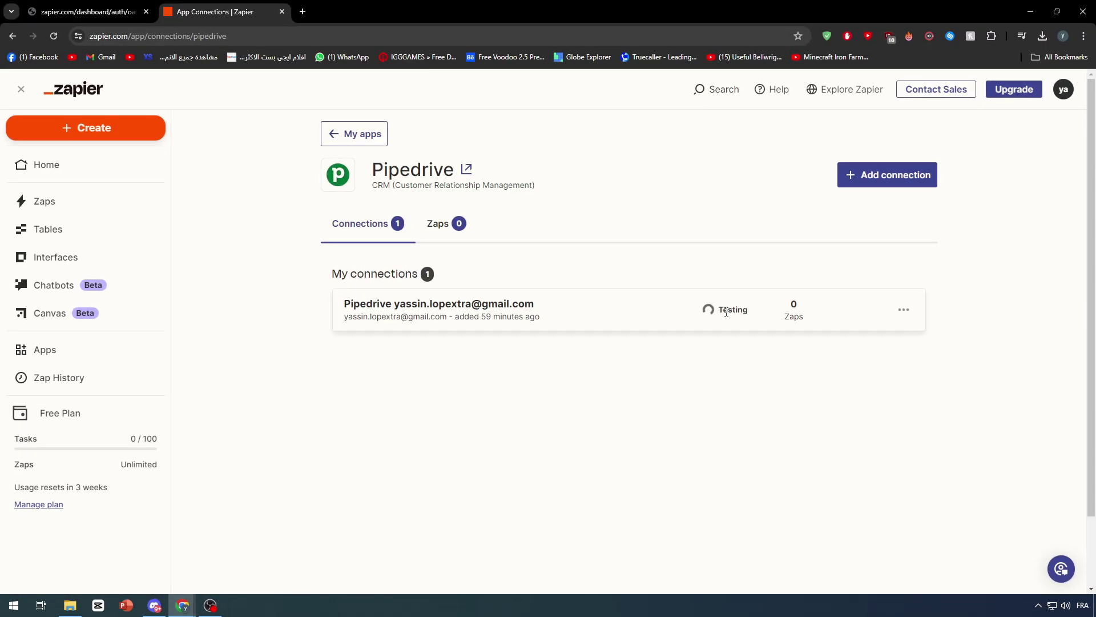
{"action": "left_click_drag", "start_coordinate": [703, 310], "coordinate": [771, 311]}
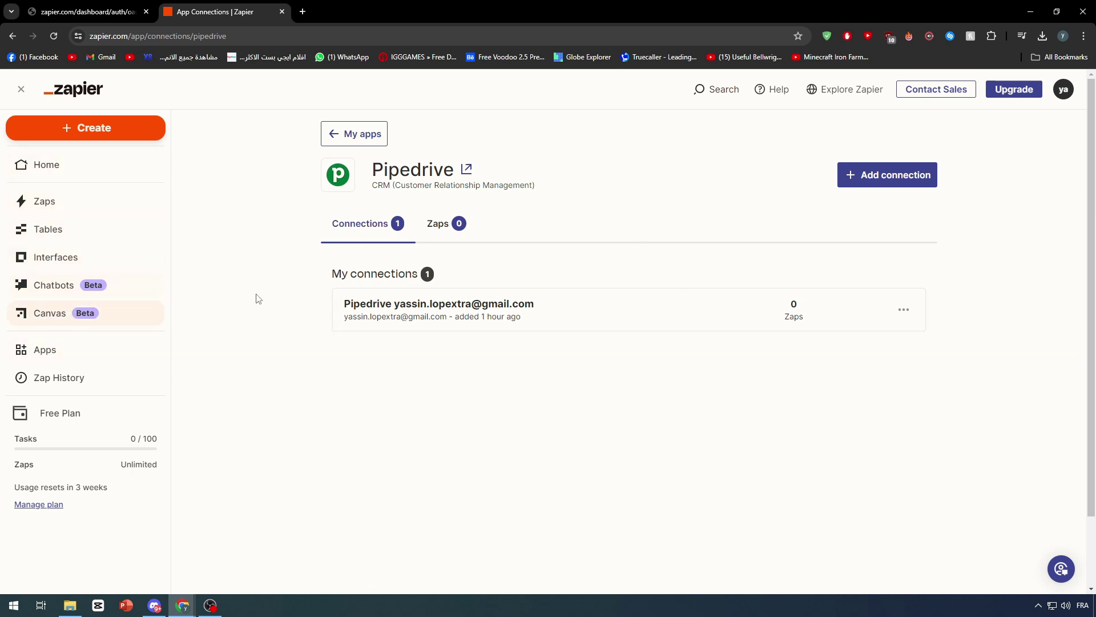
{"action": "left_click", "coordinate": [78, 357]}
Search apps for wordpress and bring up the WordPress Connect an Account window full size.
{"action": "left_click", "coordinate": [756, 136]}
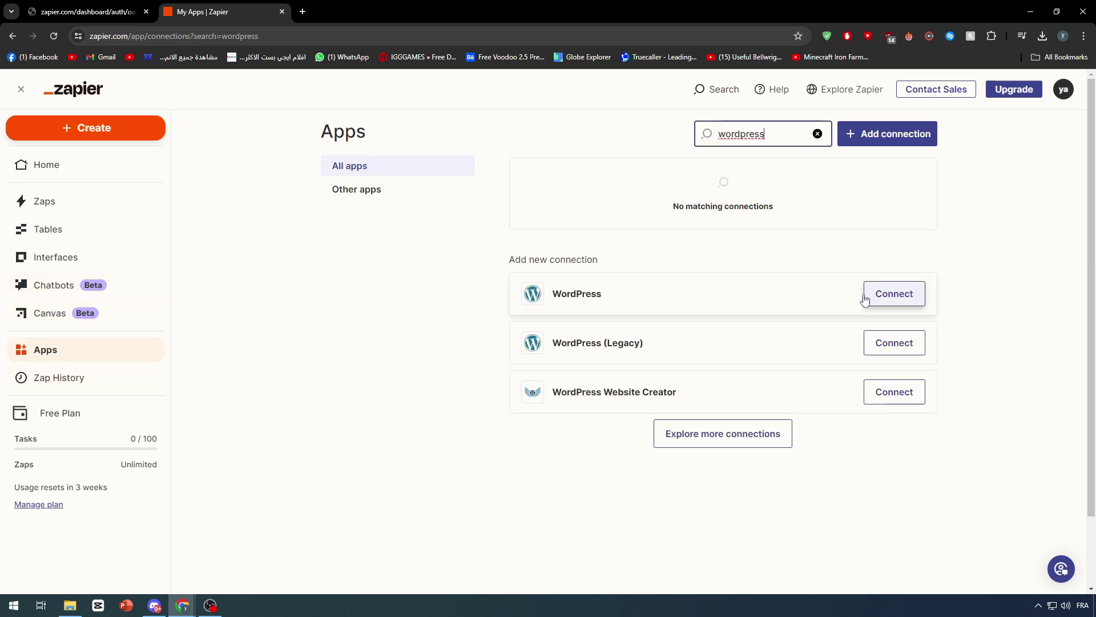
{"action": "type", "text": "-"}
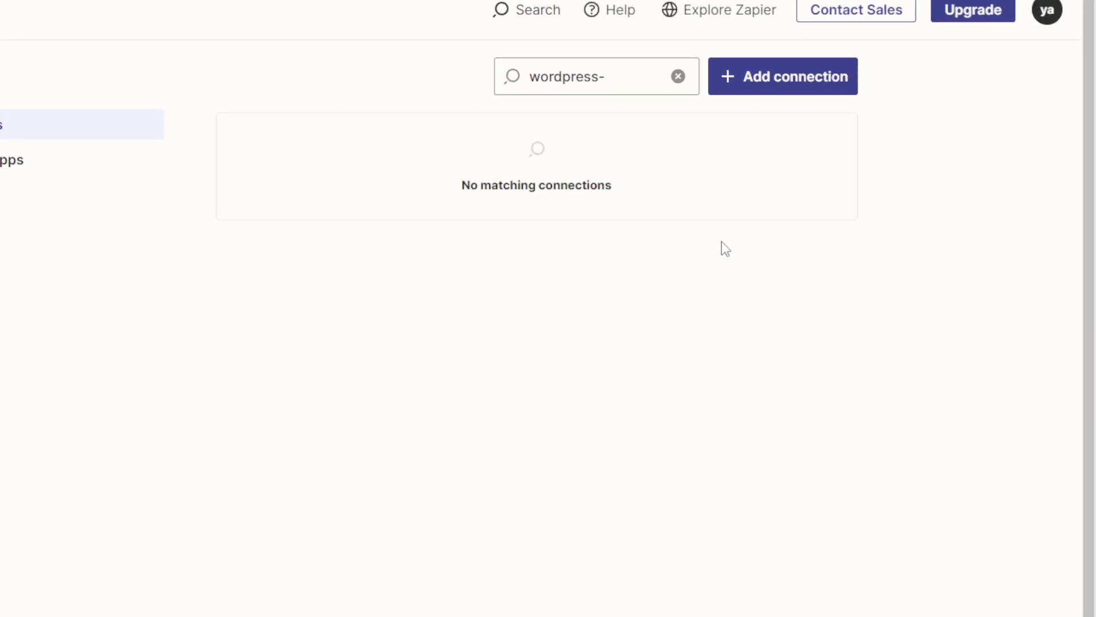
{"action": "key", "text": "BackSpace"}
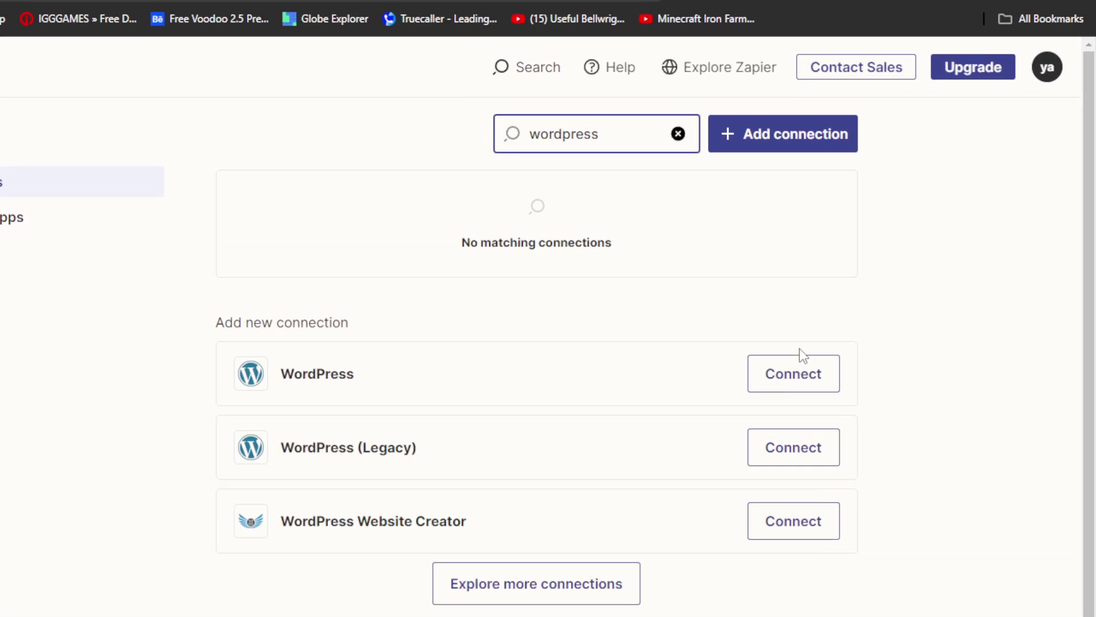
{"action": "left_click", "coordinate": [799, 376]}
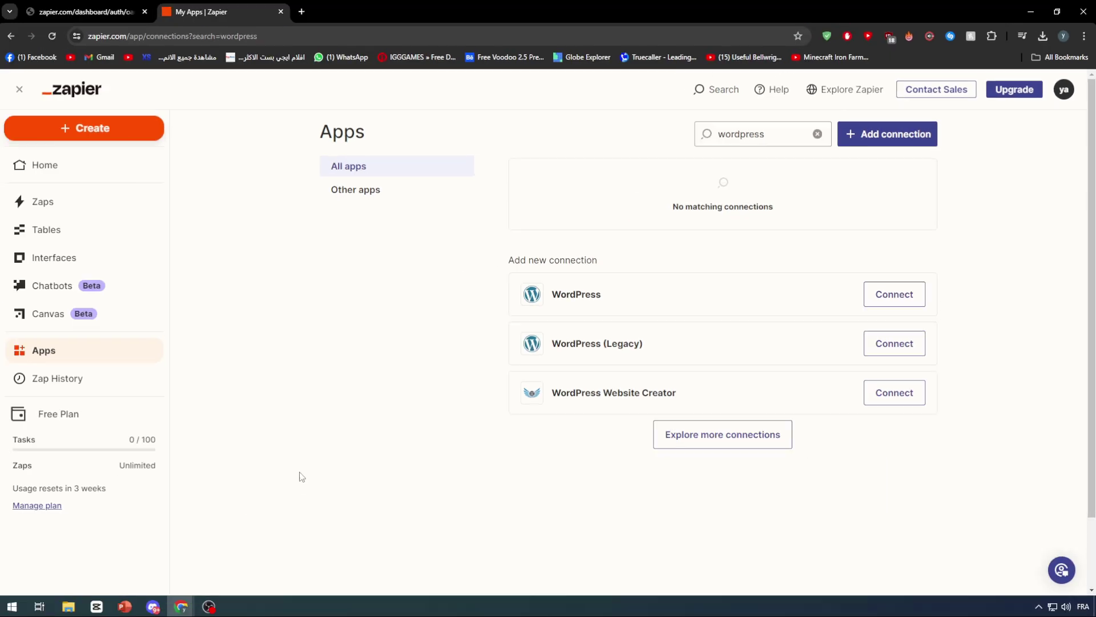
{"action": "mouse_move", "coordinate": [181, 607]}
{"action": "left_click", "coordinate": [274, 548]}
{"action": "left_click_drag", "start_coordinate": [435, 7], "coordinate": [656, 63]}
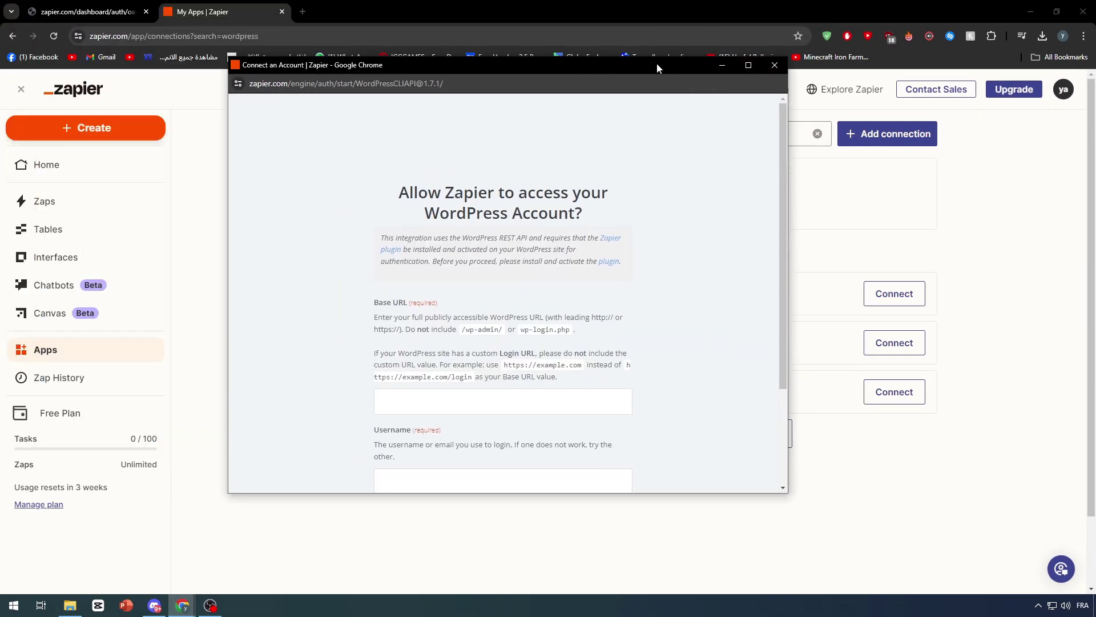
{"action": "double_click", "coordinate": [656, 63]}
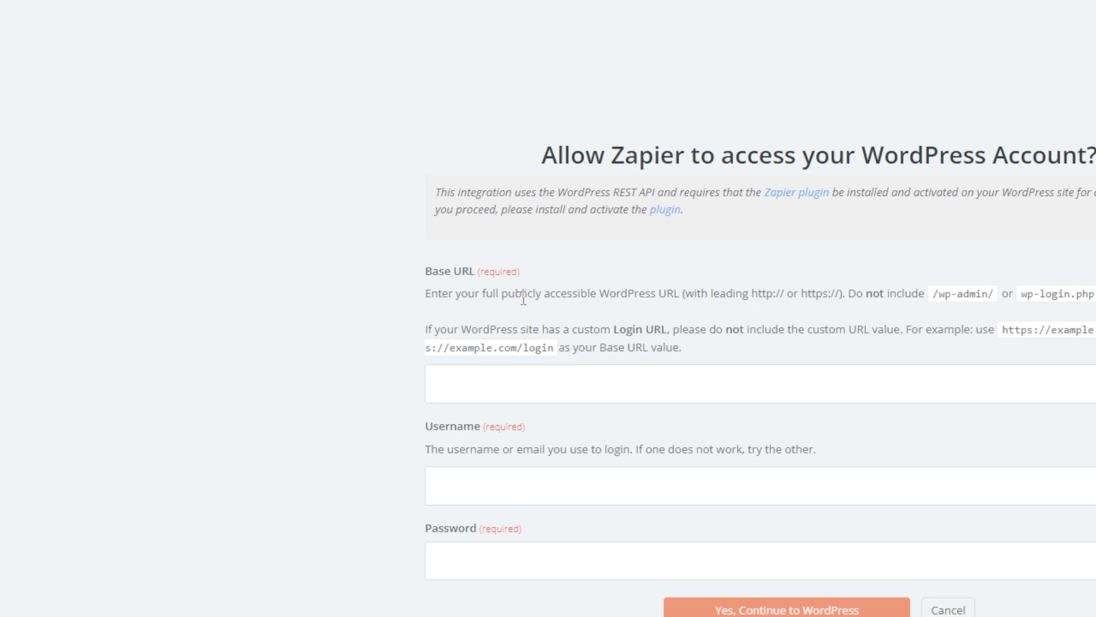
{"action": "scroll", "coordinate": [480, 350], "scroll_direction": "down", "scroll_amount": 3}
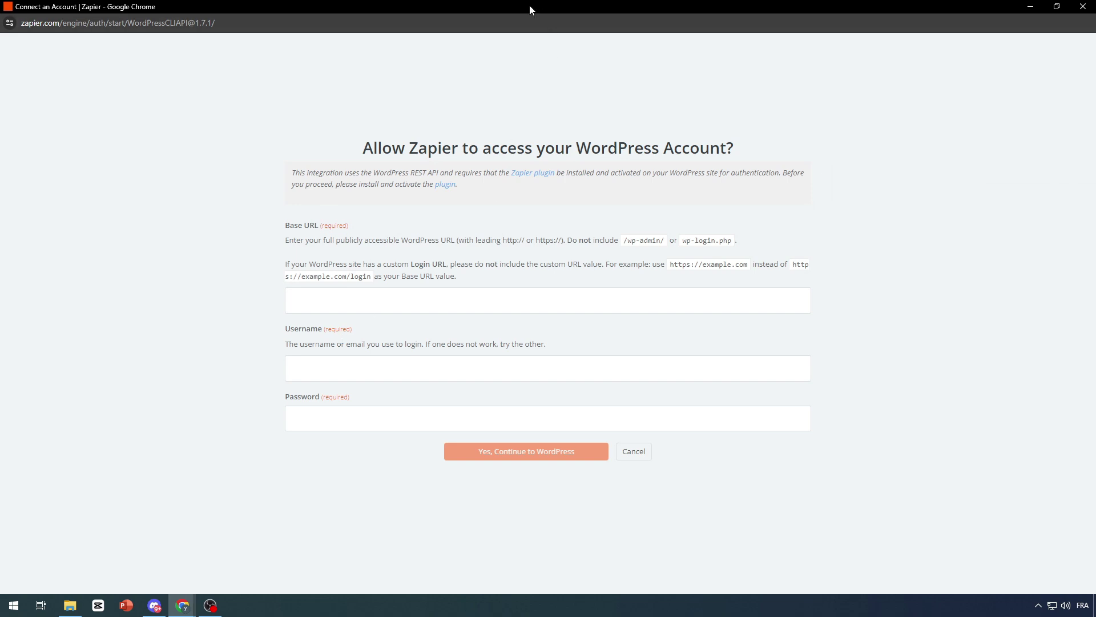
{"action": "left_click_drag", "start_coordinate": [529, 5], "coordinate": [622, 112]}
On wordpress.com, visit the live Tutorial 3 site, copy its web address, and return to Zapier.
{"action": "left_click", "coordinate": [303, 12]}
{"action": "type", "text": "wordpress.com"}
{"action": "key", "text": "Return"}
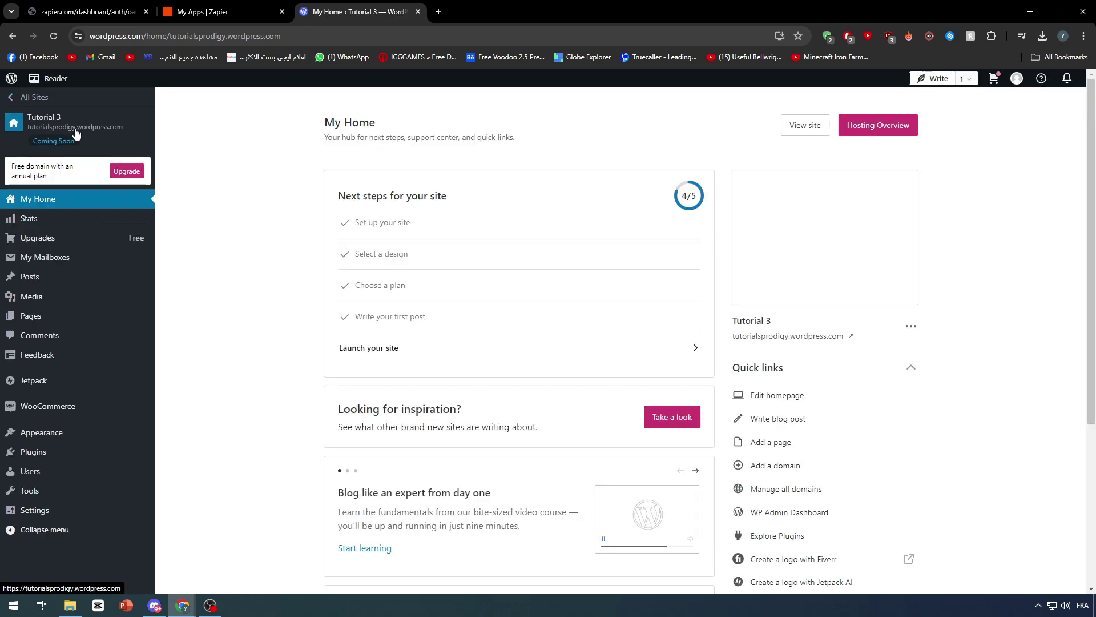
{"action": "left_click", "coordinate": [76, 128]}
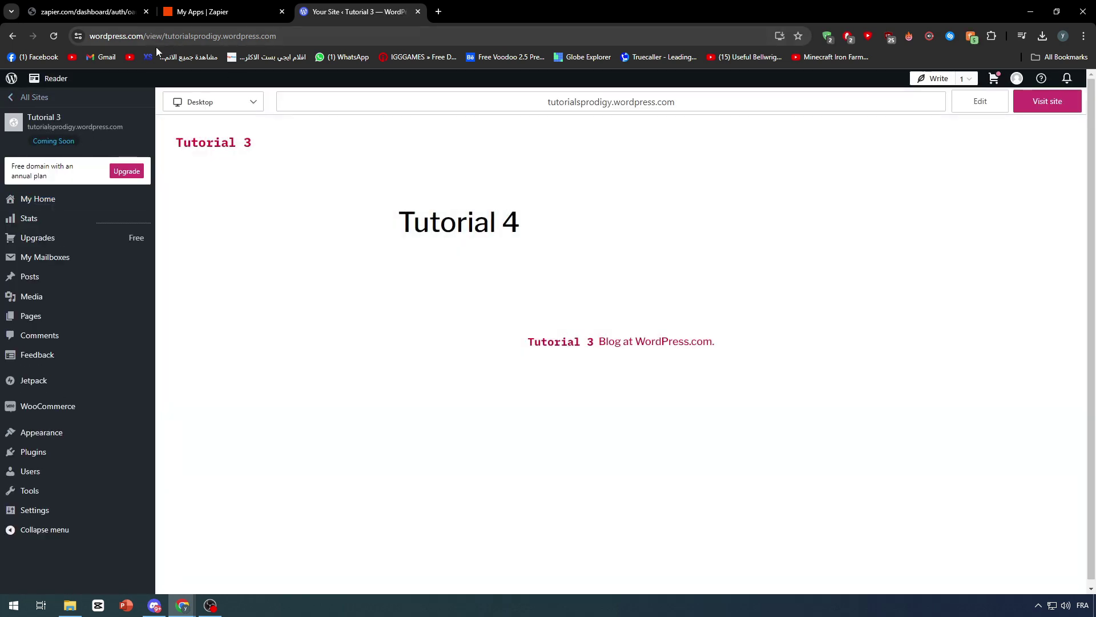
{"action": "left_click", "coordinate": [1058, 108]}
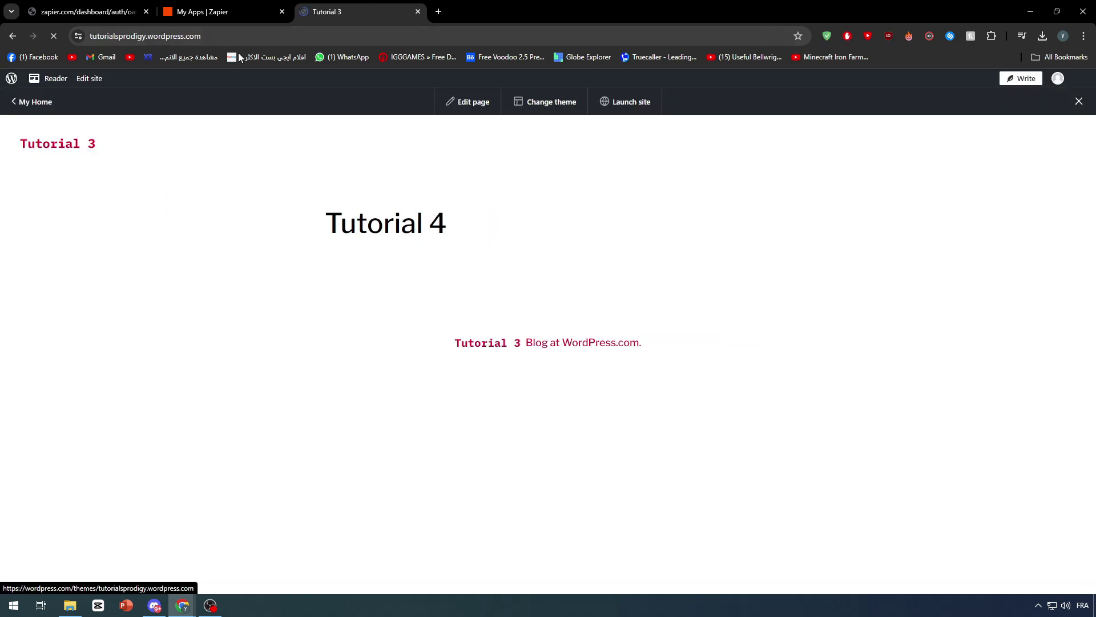
{"action": "left_click", "coordinate": [145, 36]}
{"action": "key", "text": "ctrl+c"}
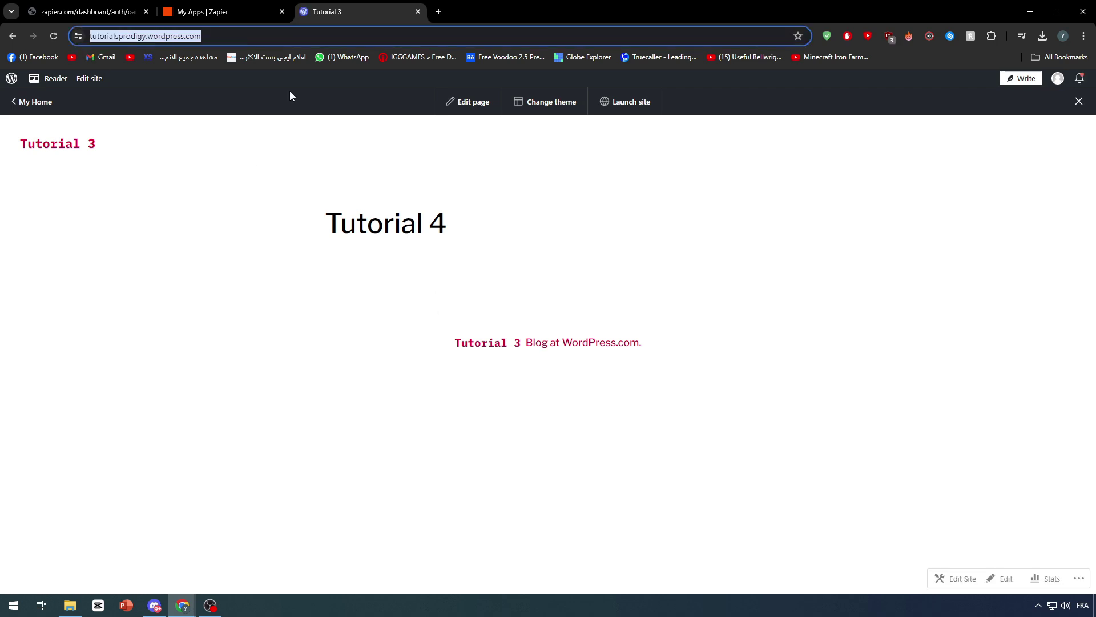
{"action": "left_click", "coordinate": [211, 12]}
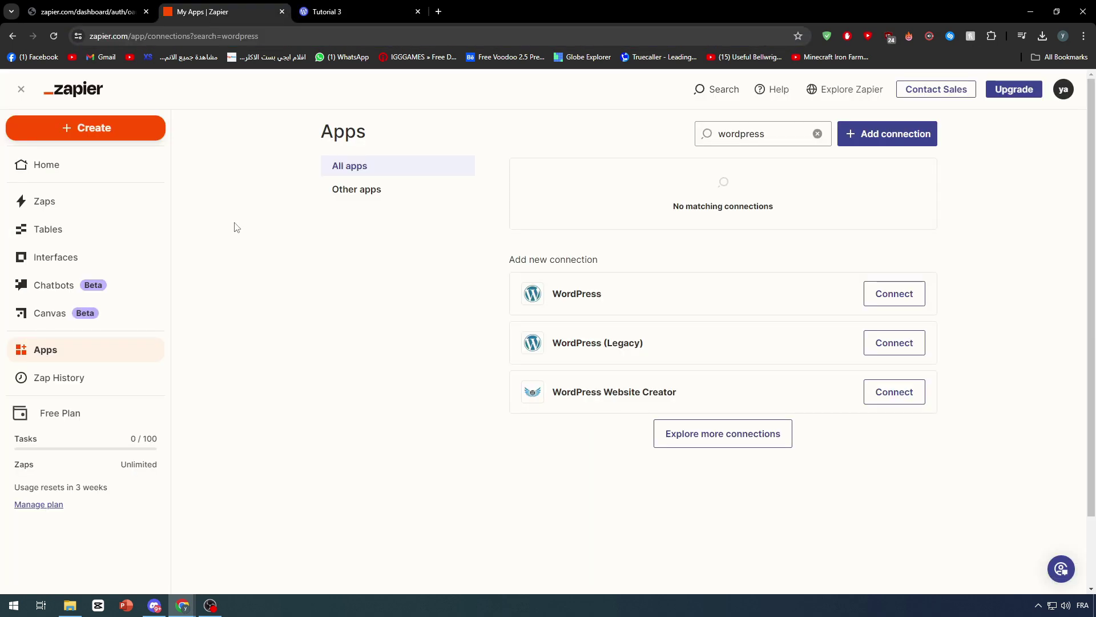
{"action": "mouse_move", "coordinate": [214, 607]}
{"action": "left_click", "coordinate": [264, 575]}
{"action": "left_click", "coordinate": [616, 449]}
{"action": "key", "text": "ctrl+v"}
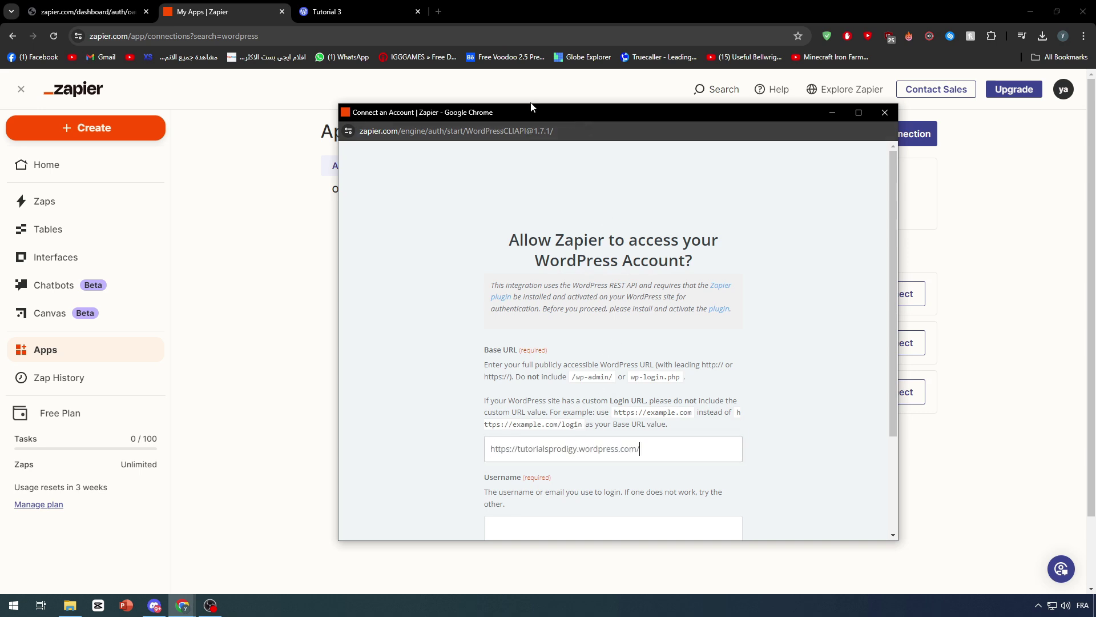
Copy the username from the WordPress profile and paste it into the Username field.
{"action": "left_click", "coordinate": [343, 11]}
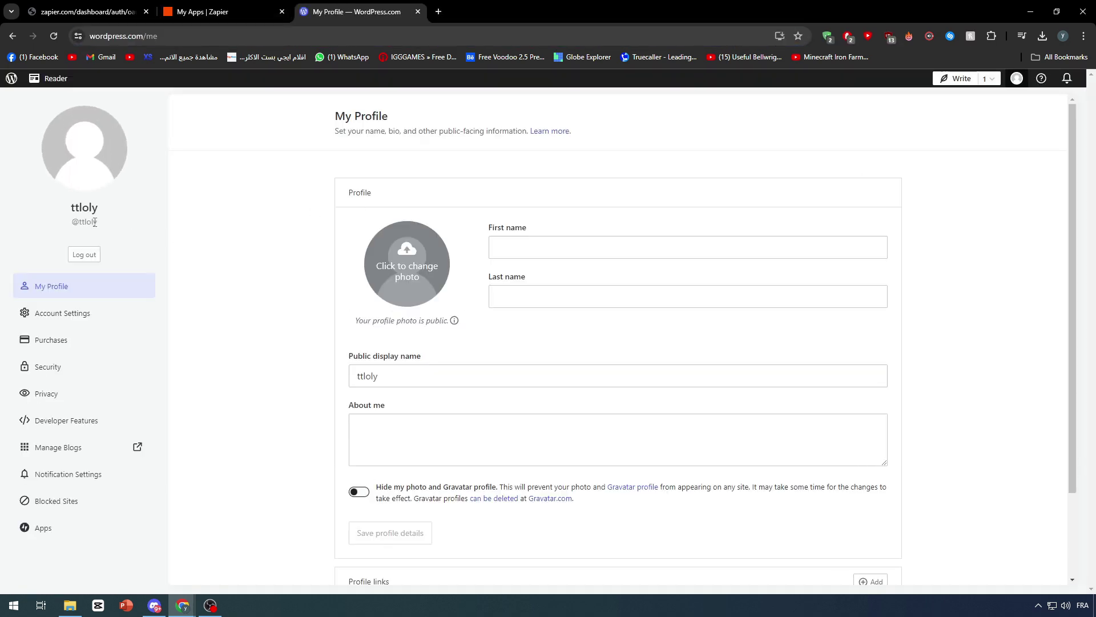
{"action": "double_click", "coordinate": [92, 222]}
{"action": "key", "text": "ctrl+c"}
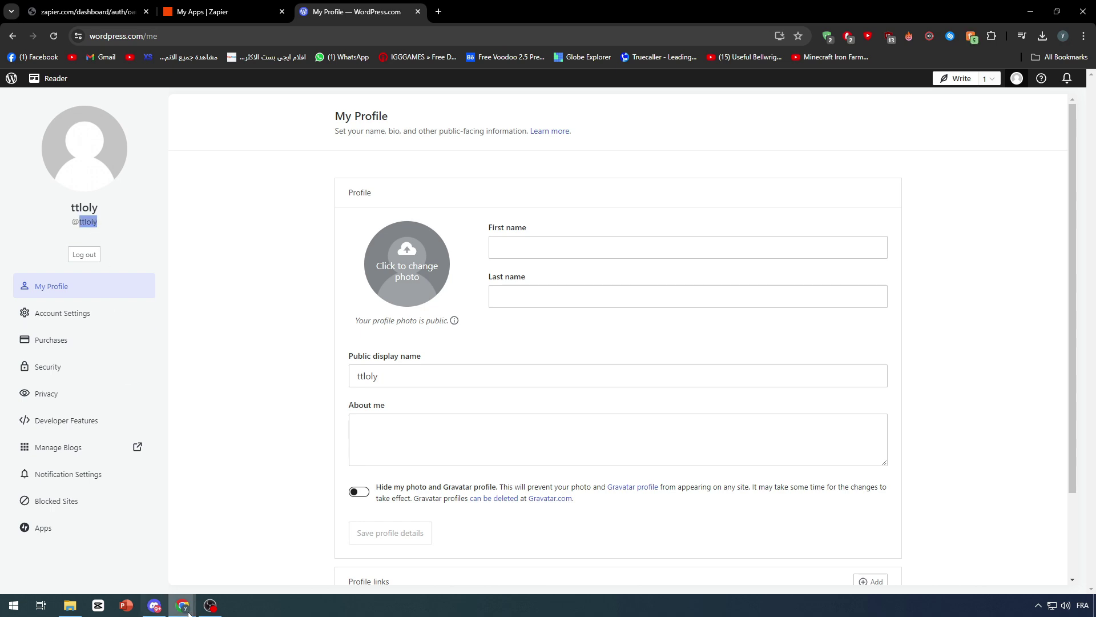
{"action": "mouse_move", "coordinate": [196, 609]}
{"action": "left_click", "coordinate": [272, 551]}
{"action": "scroll", "coordinate": [548, 399], "scroll_direction": "down", "scroll_amount": 2}
{"action": "left_click", "coordinate": [549, 393]}
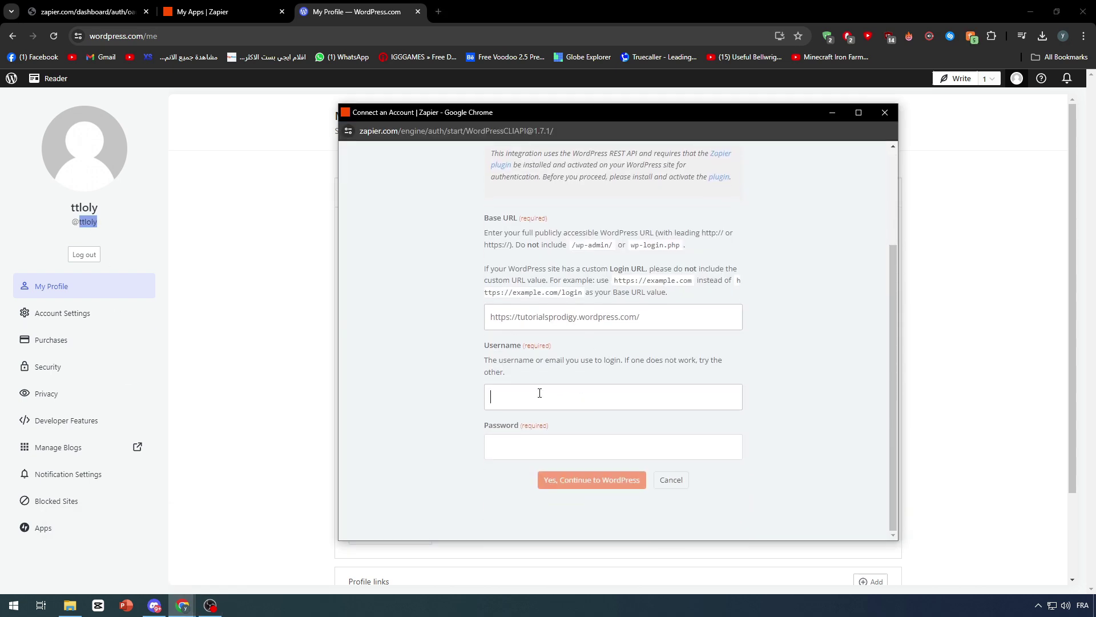
{"action": "key", "text": "ctrl+v"}
{"action": "left_click", "coordinate": [547, 453]}
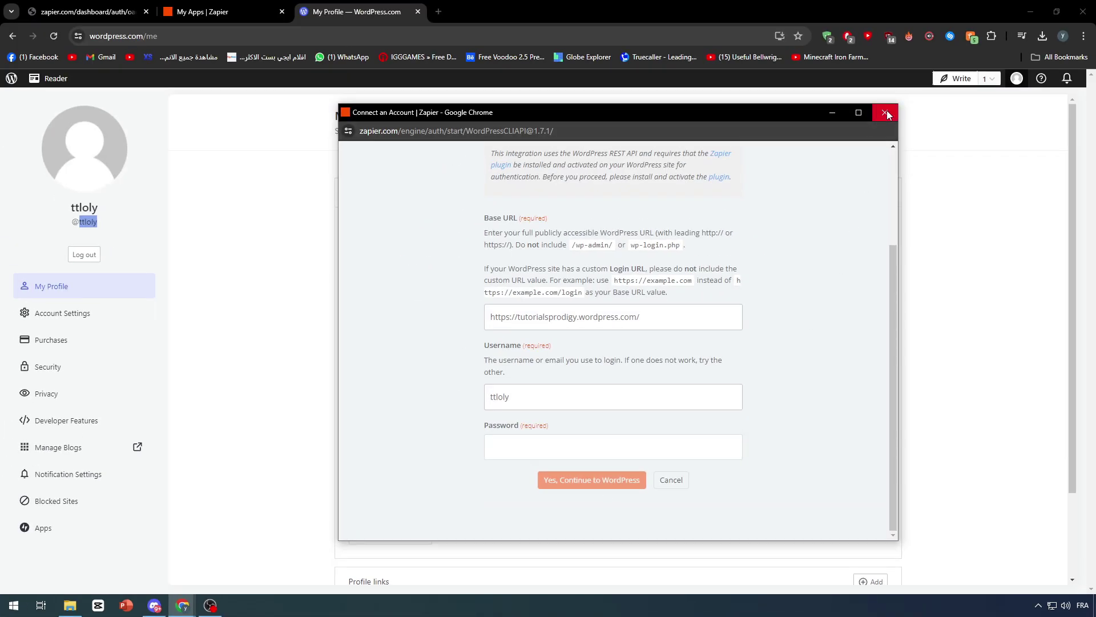
Close the WordPress connection form and the WordPress profile tab.
{"action": "left_click", "coordinate": [886, 112]}
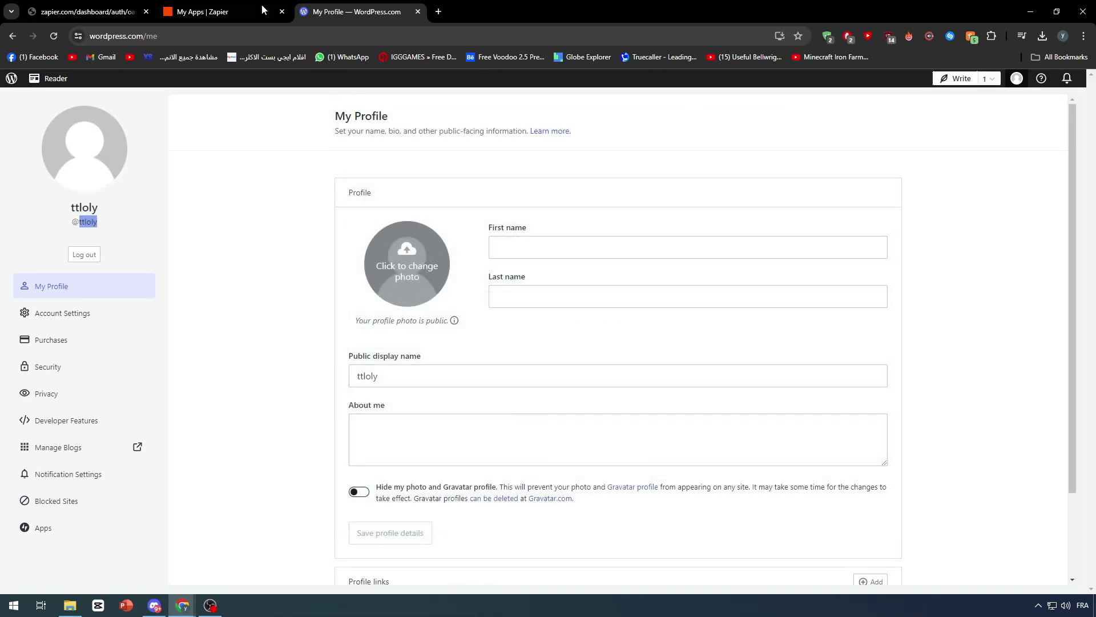
{"action": "left_click", "coordinate": [228, 11]}
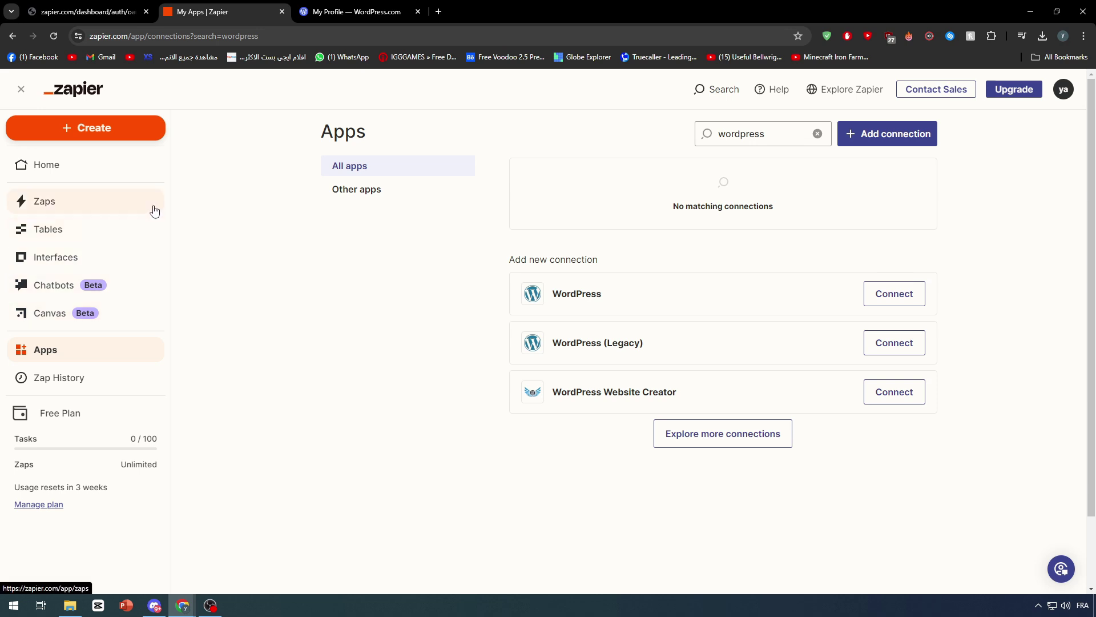
{"action": "left_click", "coordinate": [408, 12]}
{"action": "left_click", "coordinate": [418, 12]}
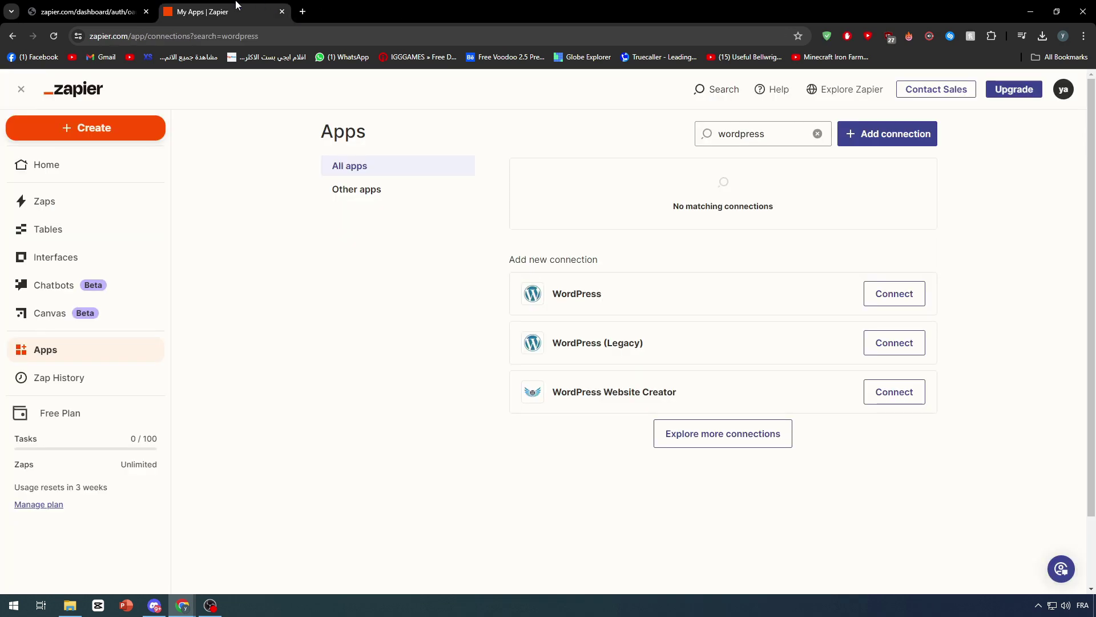
In the first tab, go back two pages and run a web search for pipedrive.
{"action": "left_click", "coordinate": [117, 13]}
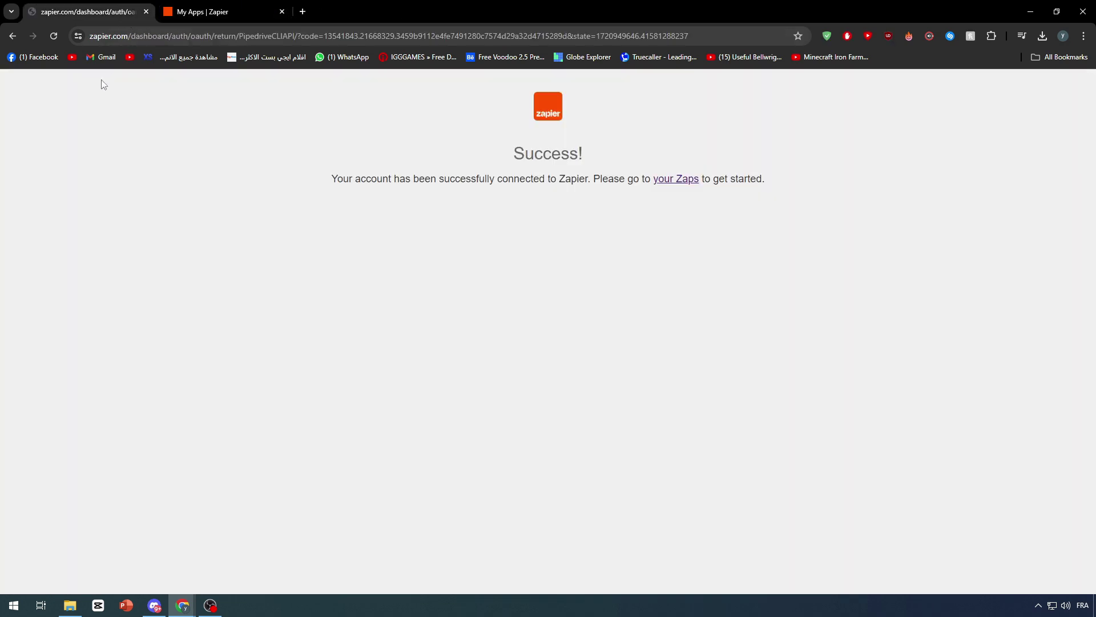
{"action": "left_click", "coordinate": [19, 38]}
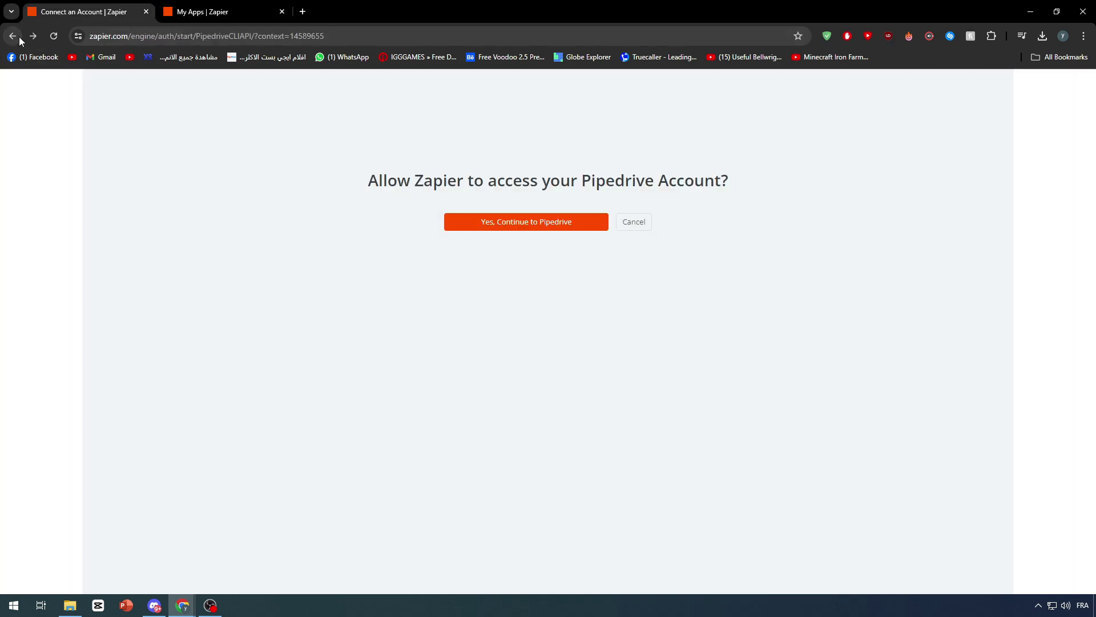
{"action": "left_click", "coordinate": [12, 36]}
{"action": "left_click", "coordinate": [177, 32]}
{"action": "type", "text": "pipe"}
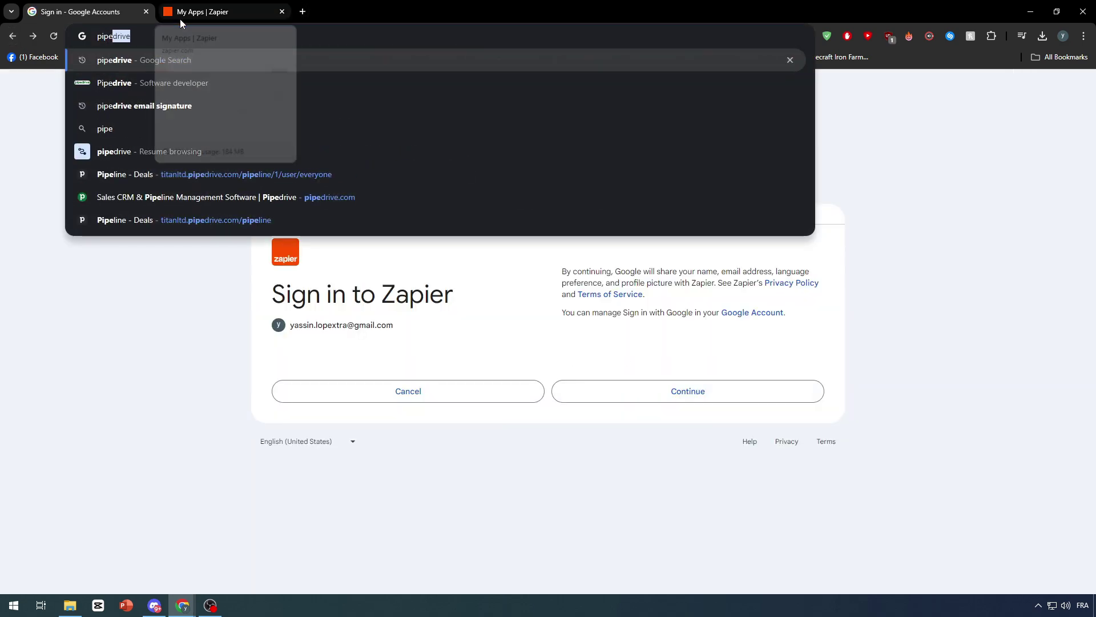
{"action": "key", "text": "Return"}
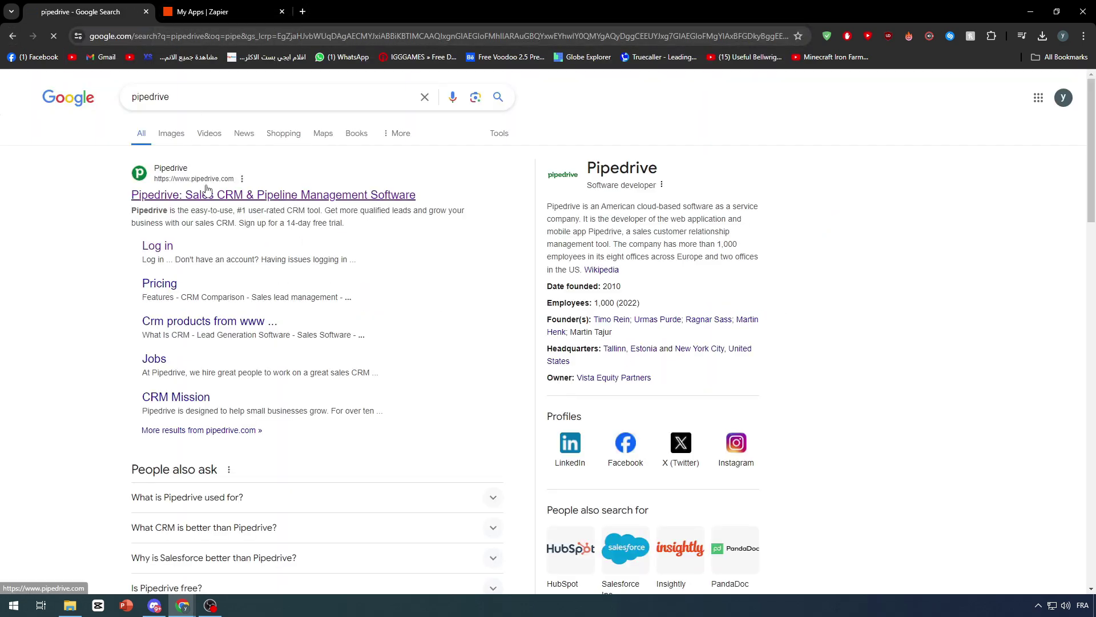
Open the Pipedrive website from the search results to reach the Deals pipeline.
{"action": "left_click", "coordinate": [207, 194]}
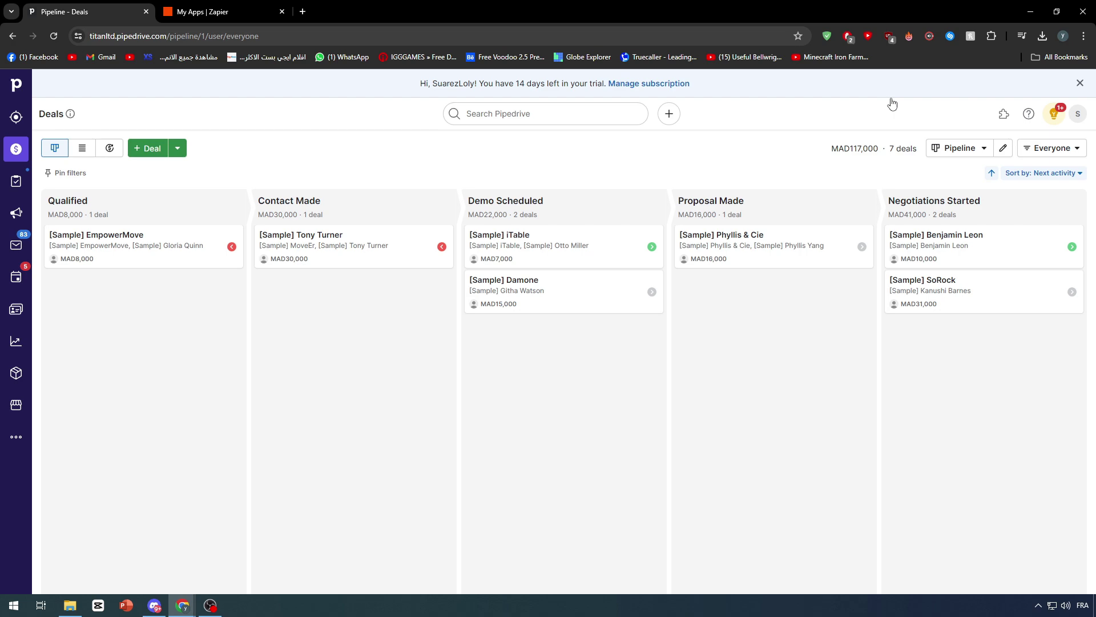
On the Zapier apps tab, create a new Zap from the Create menu.
{"action": "left_click", "coordinate": [203, 11]}
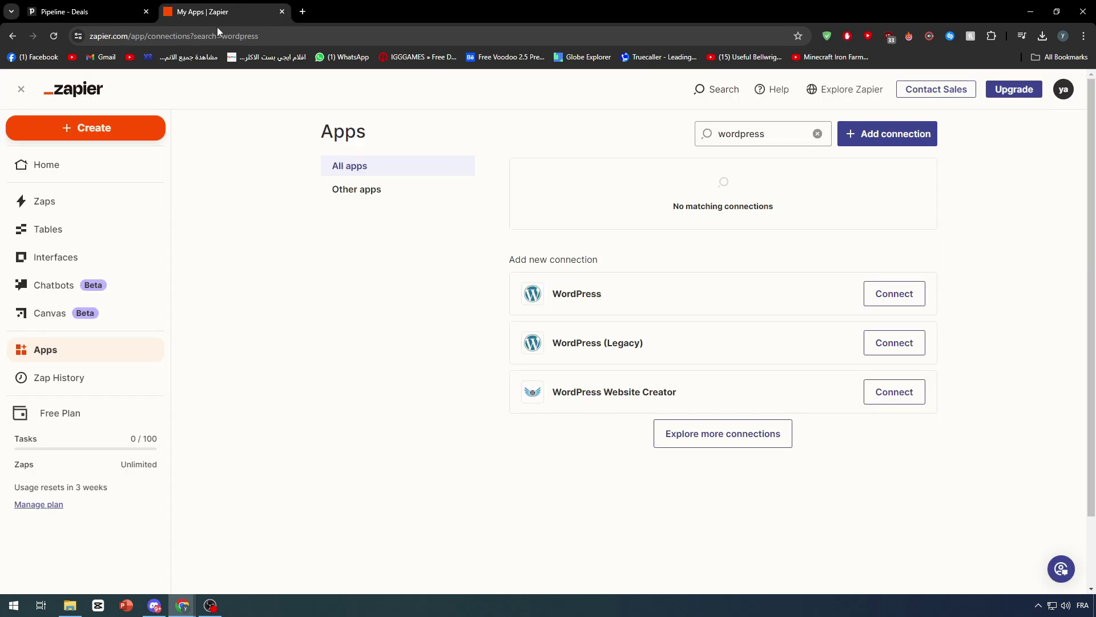
{"action": "left_click", "coordinate": [126, 134]}
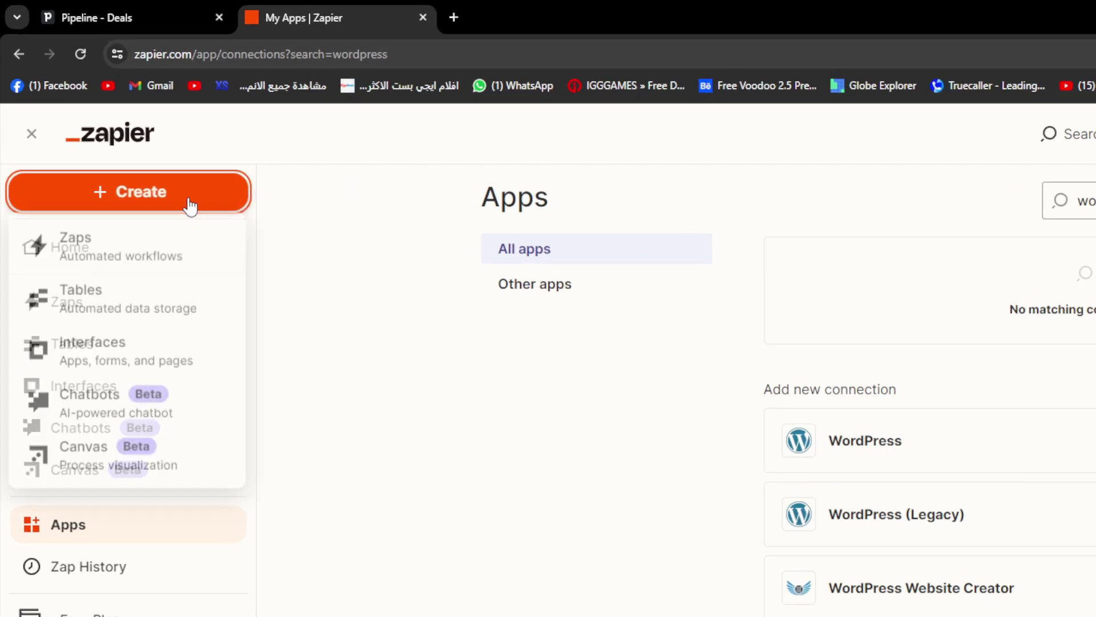
{"action": "left_click", "coordinate": [168, 260]}
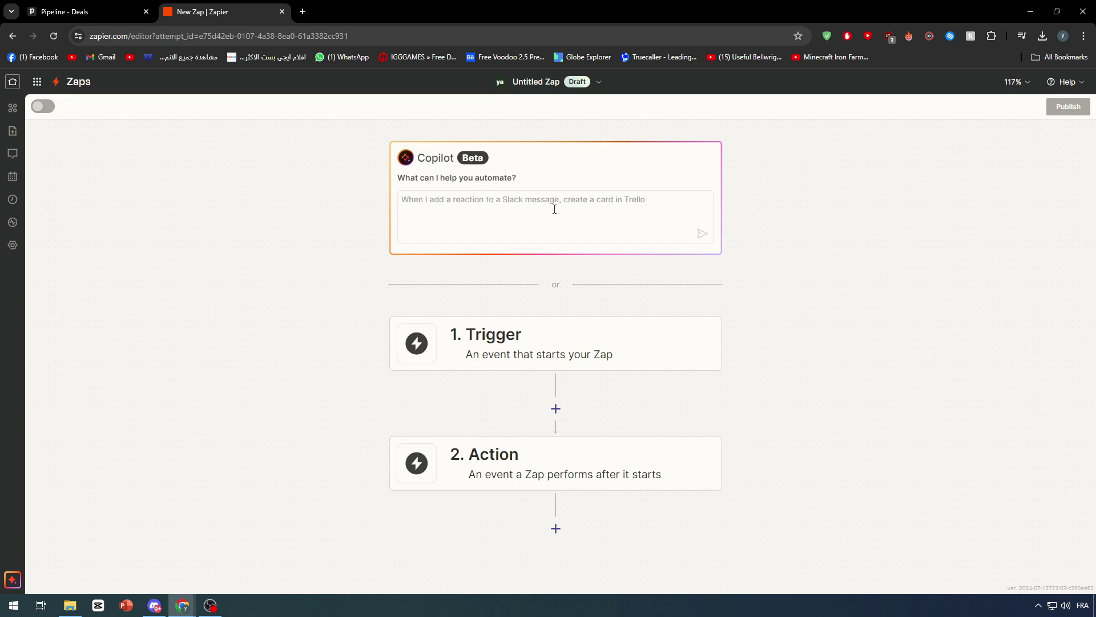
Type the Copilot prompt 'whenever there s new customer on wordpress add it to pipedrive account'.
{"action": "left_click", "coordinate": [650, 205]}
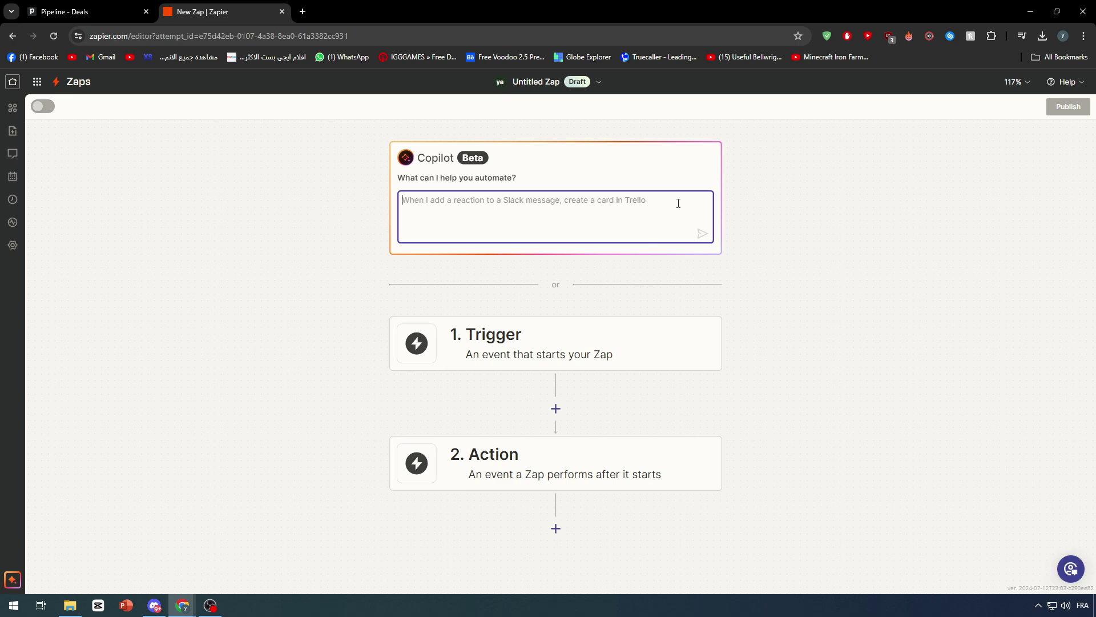
{"action": "left_click", "coordinate": [516, 209]}
{"action": "left_click", "coordinate": [346, 199]}
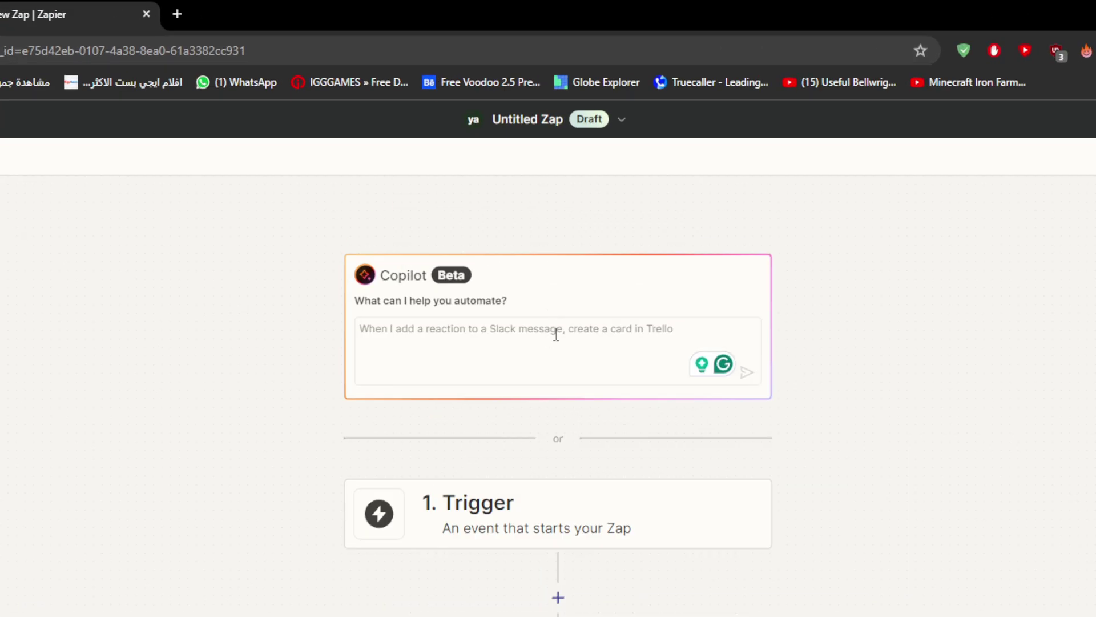
{"action": "left_click", "coordinate": [553, 330]}
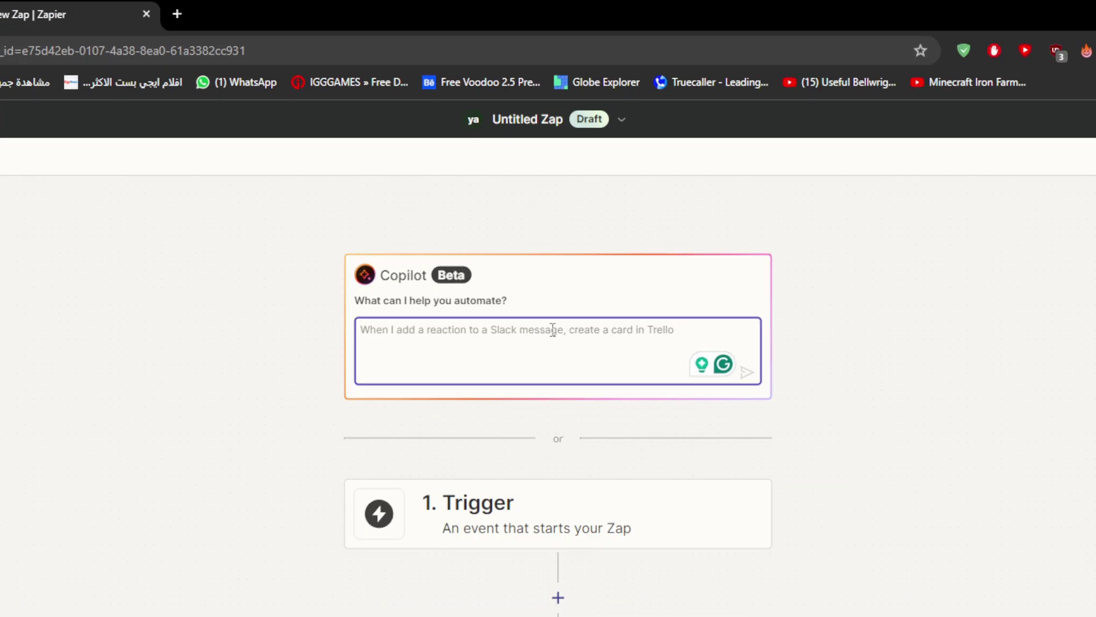
{"action": "type", "text": "whenever som"}
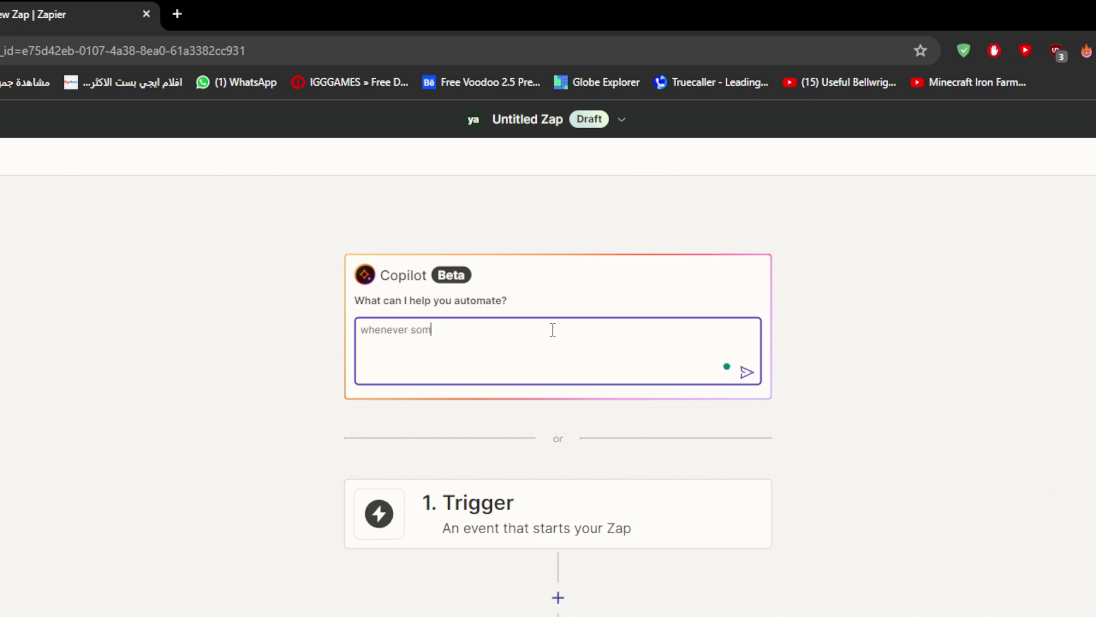
{"action": "type", "text": "eone"}
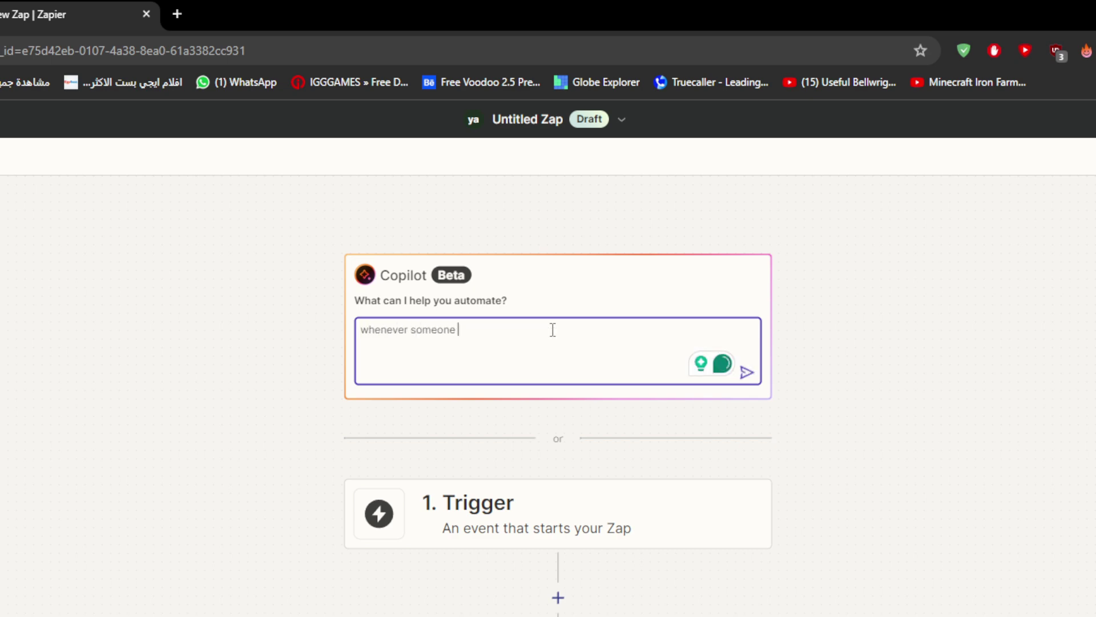
{"action": "key", "text": "BackSpace"}
{"action": "key", "text": "BackSpace"}
{"action": "key", "text": "BackSpace"}
{"action": "key", "text": "BackSpace"}
{"action": "key", "text": "BackSpace"}
{"action": "key", "text": "BackSpace"}
{"action": "key", "text": "BackSpace"}
{"action": "type", "text": "there s new c"}
{"action": "key", "text": "BackSpace"}
{"action": "type", "text": "new cus"}
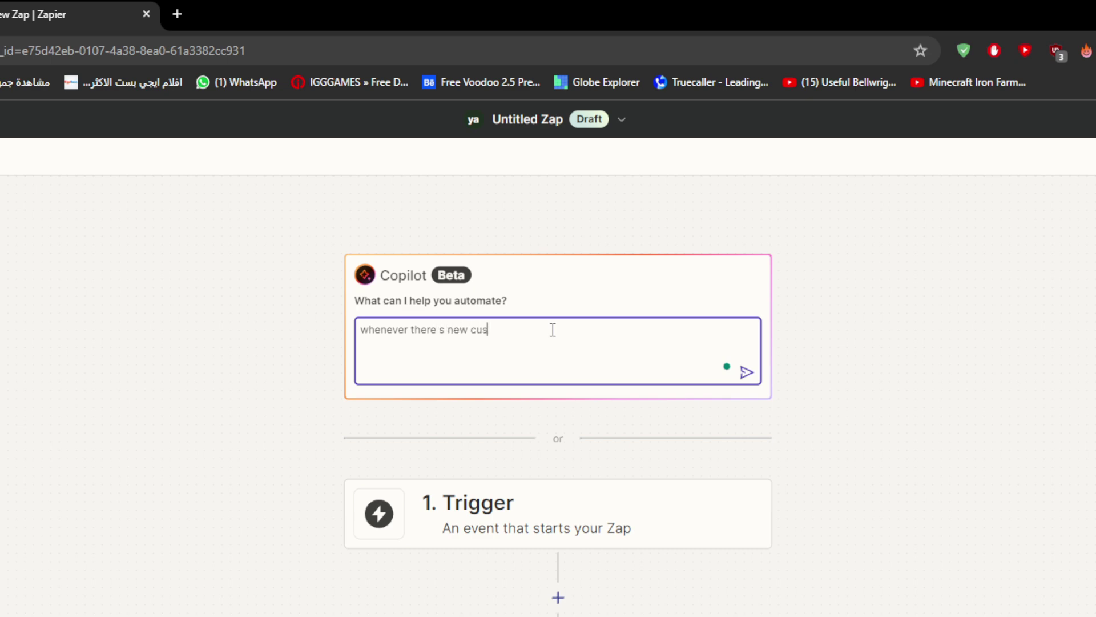
{"action": "type", "text": "tomer on wordpress add it to"}
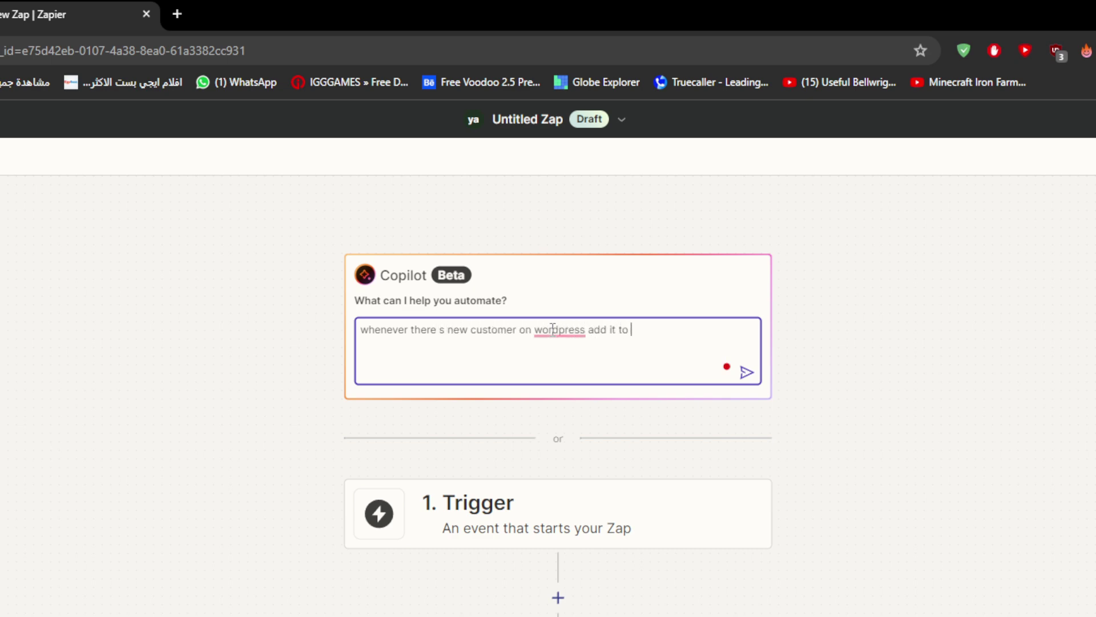
{"action": "type", "text": " pipedrive account"}
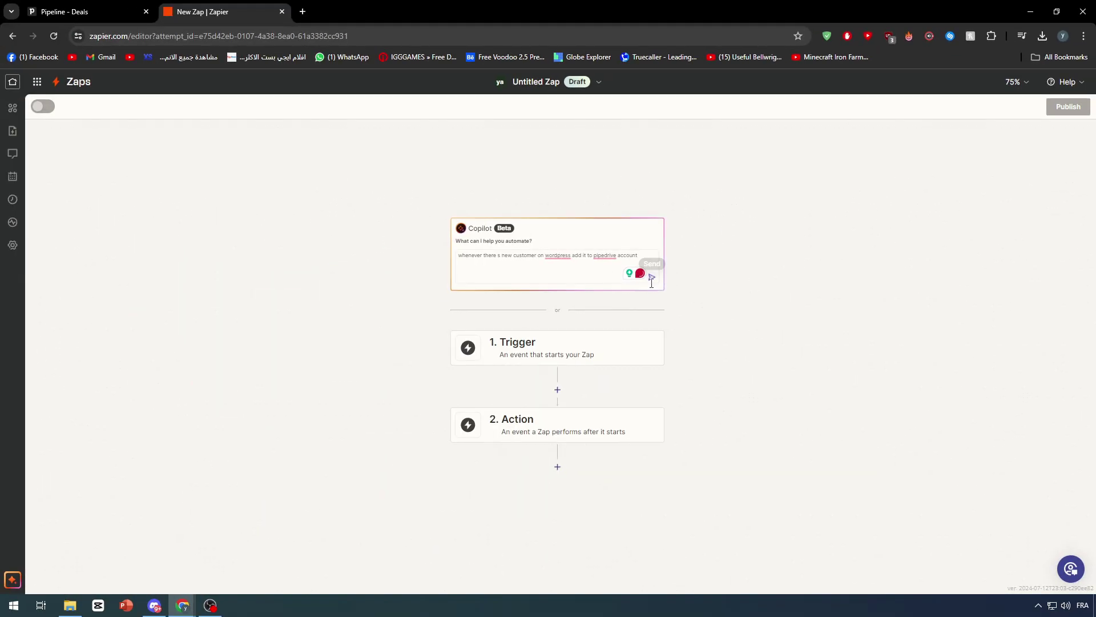
Send the request to Copilot and add its WordPress New User trigger and Pipedrive Create Person action.
{"action": "left_click", "coordinate": [502, 408]}
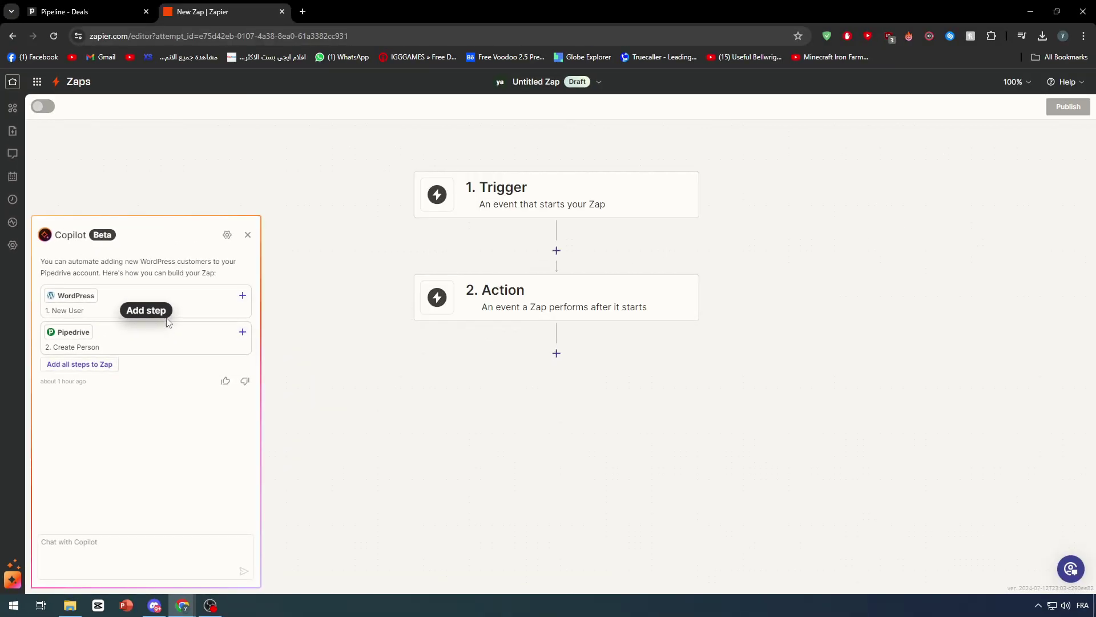
{"action": "left_click_drag", "start_coordinate": [164, 314], "coordinate": [551, 198]}
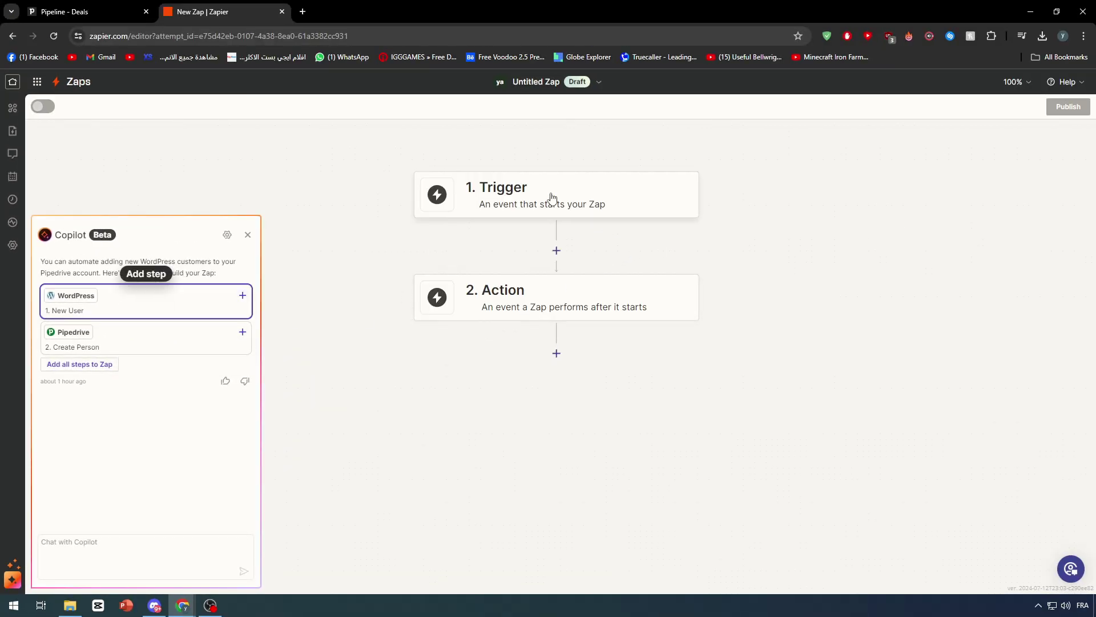
{"action": "left_click", "coordinate": [242, 296]}
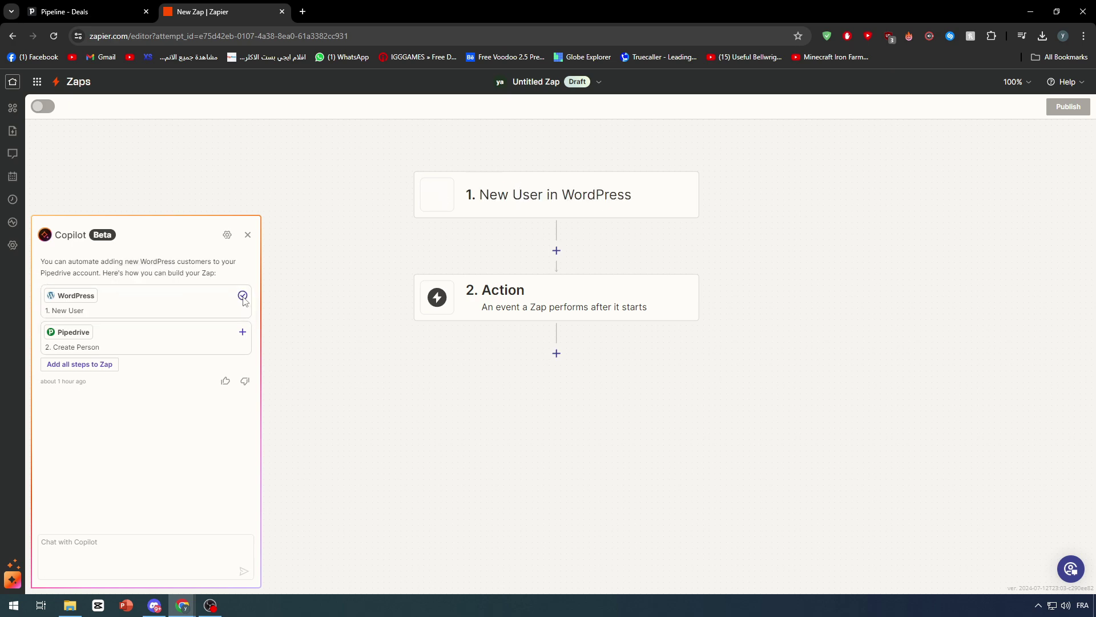
{"action": "left_click", "coordinate": [242, 339]}
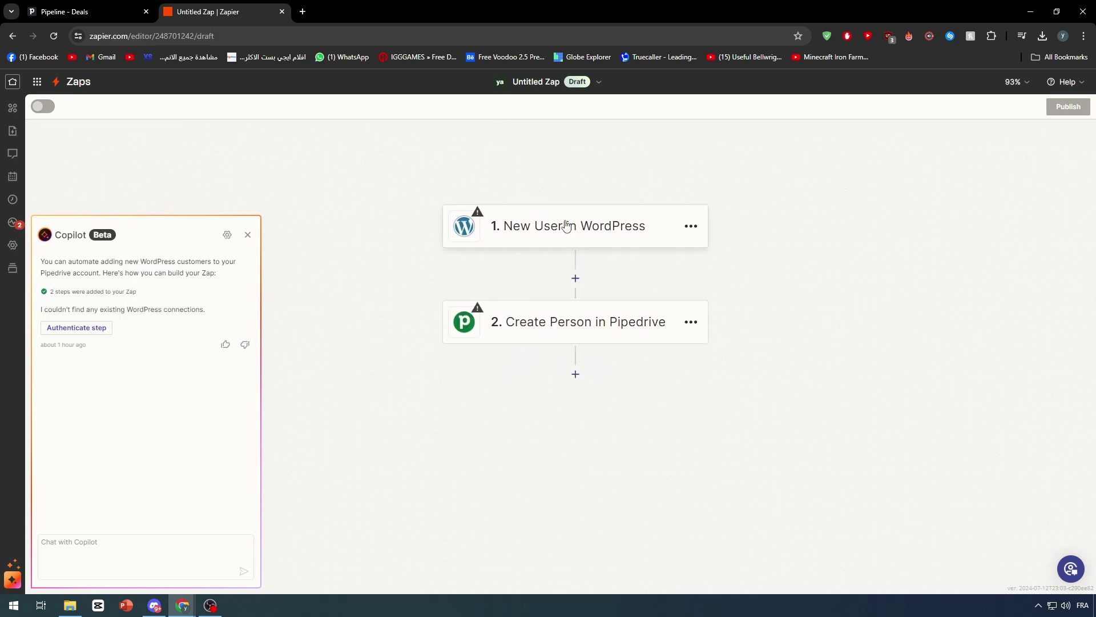
Open the Pipedrive Create Person step's settings with its account linked.
{"action": "left_click", "coordinate": [565, 226]}
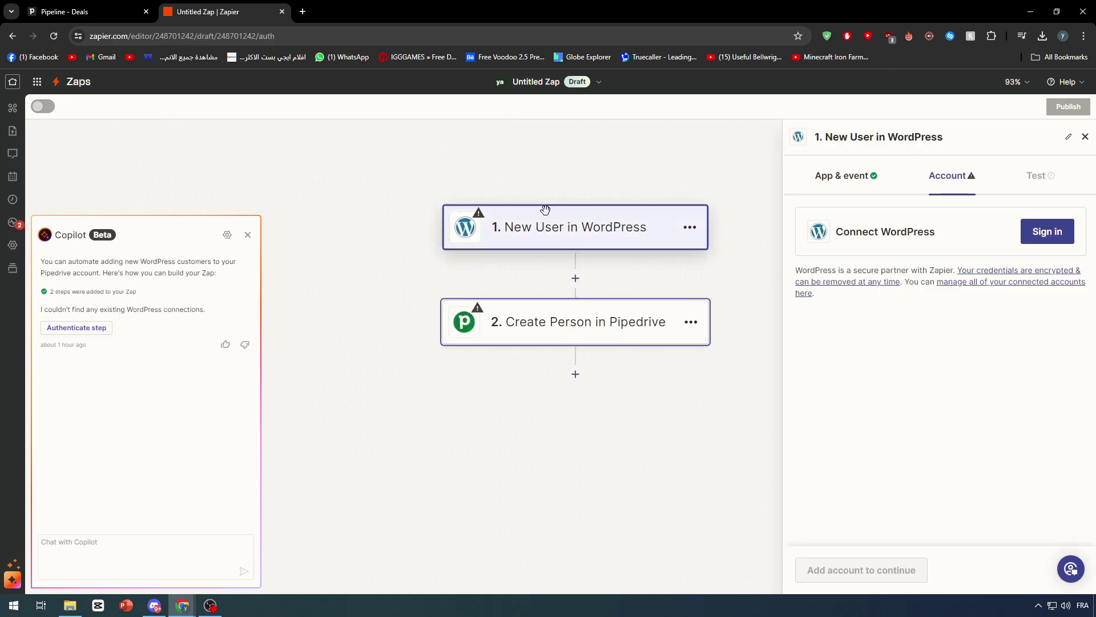
{"action": "left_click", "coordinate": [602, 314]}
{"action": "left_click", "coordinate": [691, 227]}
{"action": "left_click", "coordinate": [550, 318]}
Set the Pipedrive person's required Name field to 'e'.
{"action": "left_click", "coordinate": [913, 178]}
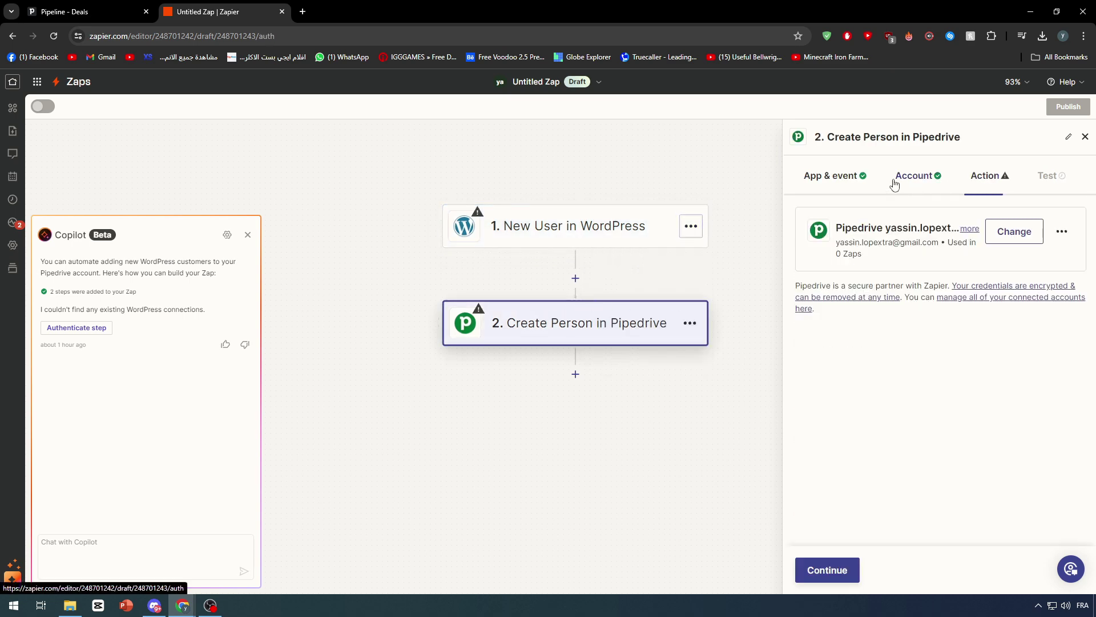
{"action": "left_click", "coordinate": [978, 178]}
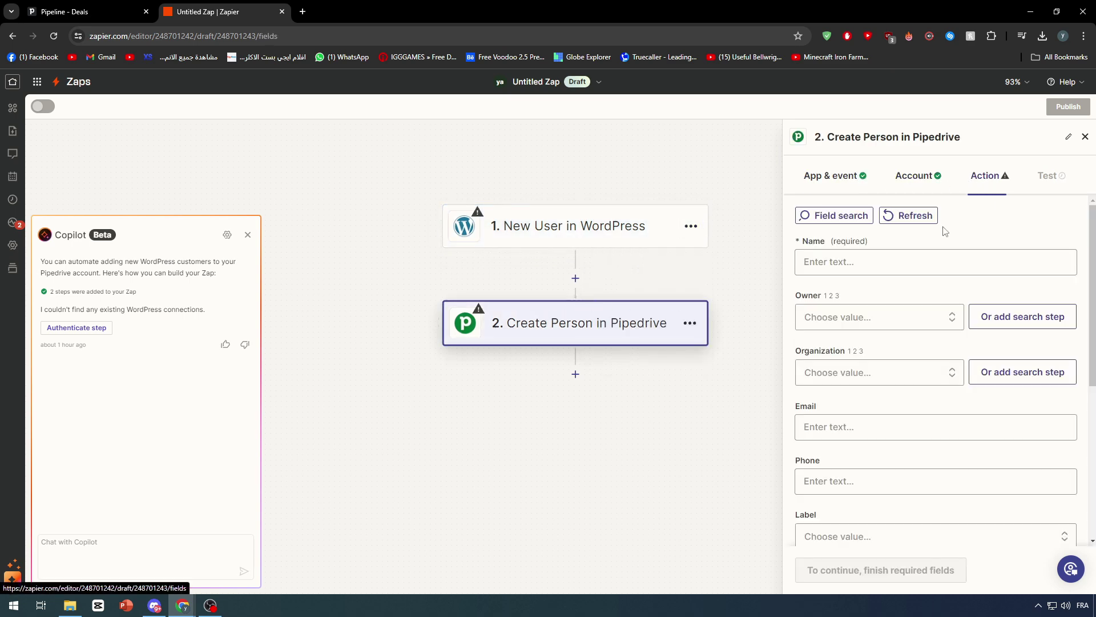
{"action": "scroll", "coordinate": [913, 245], "scroll_direction": "down", "scroll_amount": 1}
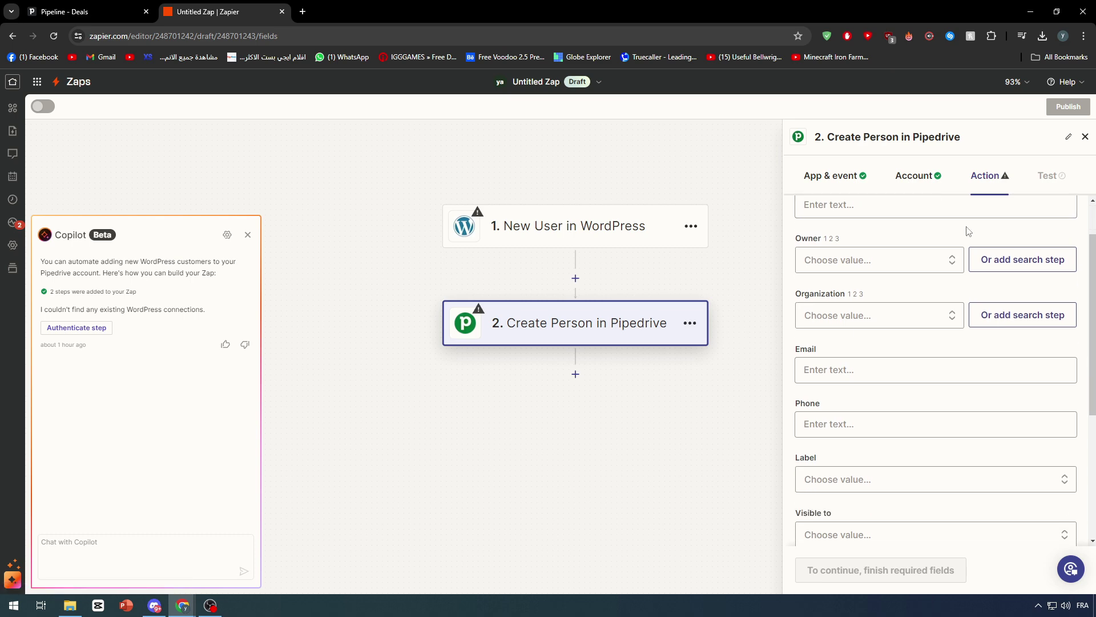
{"action": "scroll", "coordinate": [862, 258], "scroll_direction": "up", "scroll_amount": 1}
{"action": "left_click", "coordinate": [839, 260]}
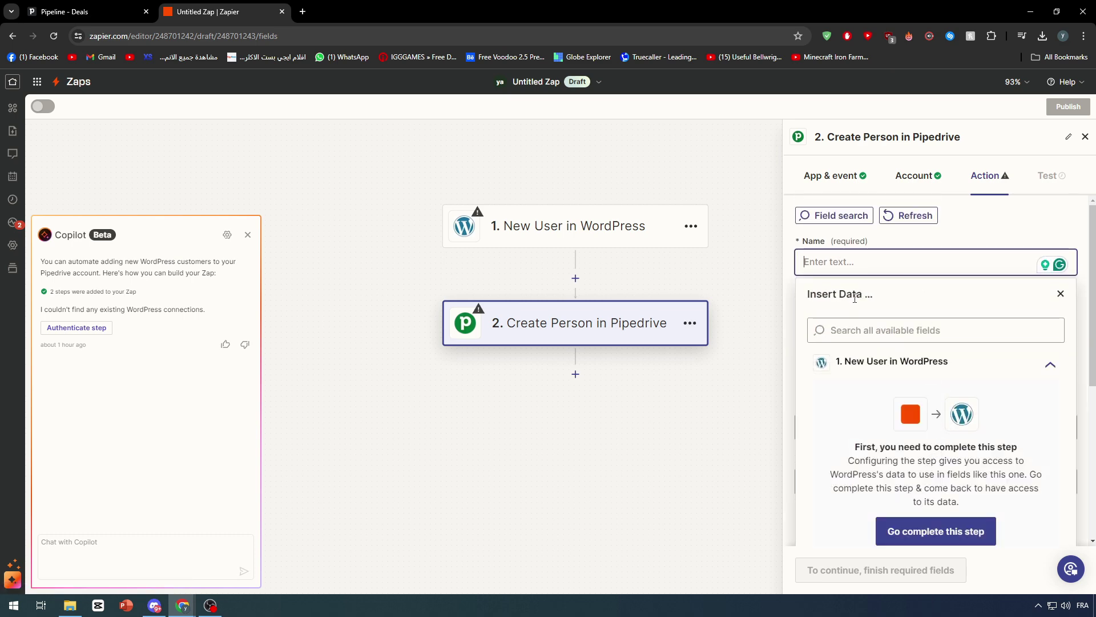
{"action": "left_click", "coordinate": [1015, 231]}
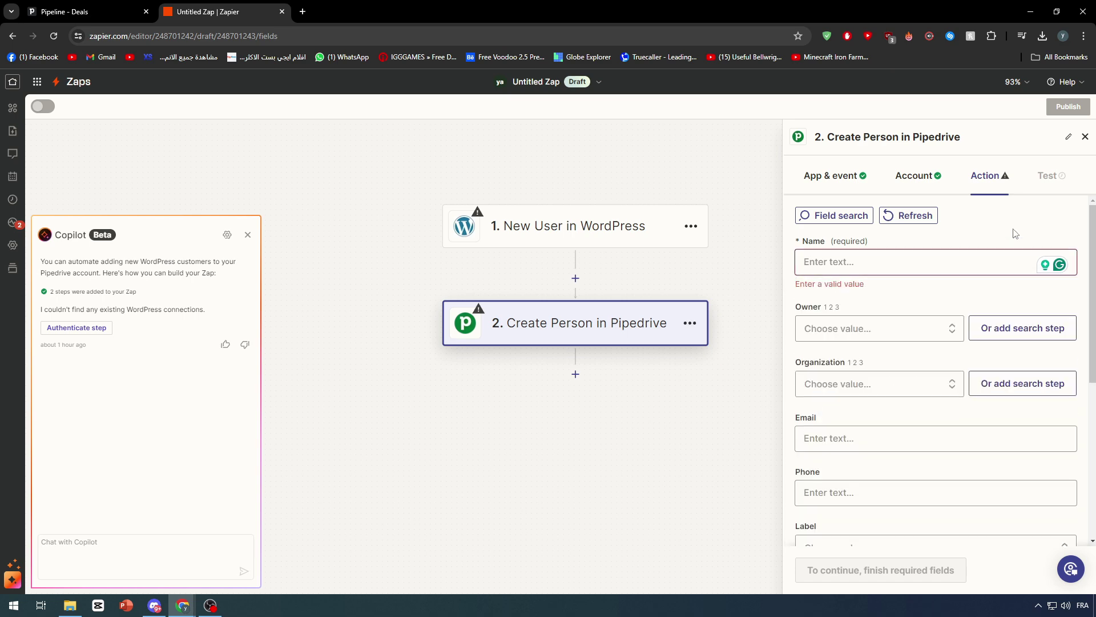
{"action": "scroll", "coordinate": [989, 291], "scroll_direction": "down", "scroll_amount": 5}
{"action": "scroll", "coordinate": [925, 297], "scroll_direction": "up", "scroll_amount": 5}
{"action": "left_click", "coordinate": [894, 267]}
{"action": "type", "text": "e"}
{"action": "left_click", "coordinate": [898, 368]}
{"action": "left_click", "coordinate": [983, 227]}
Finish the Pipedrive step without testing and open the WordPress trigger's account setup.
{"action": "left_click", "coordinate": [837, 559]}
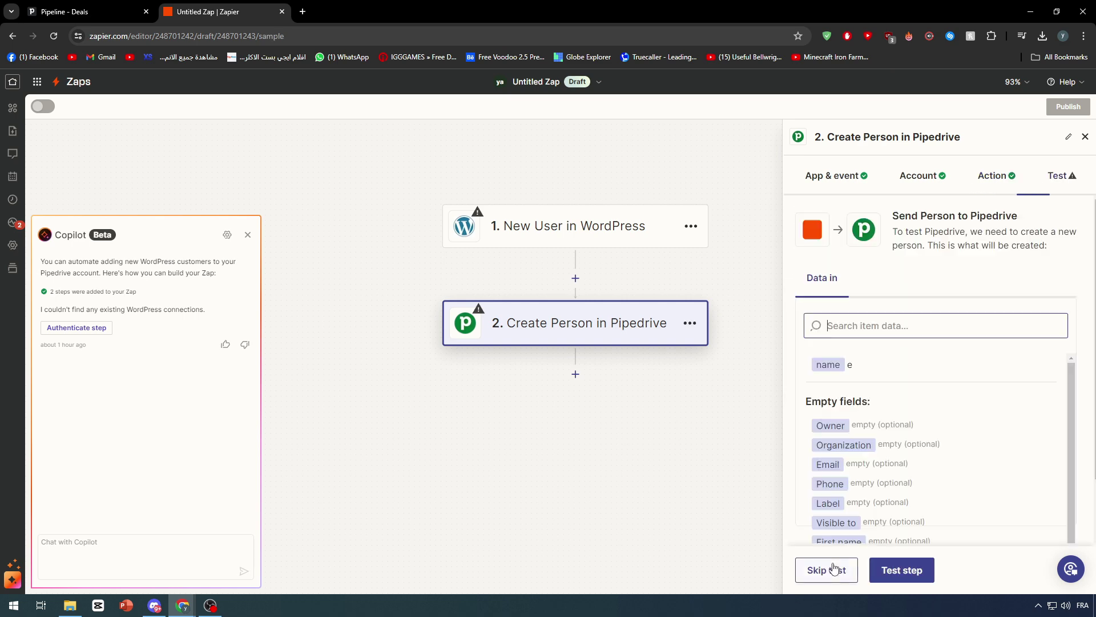
{"action": "left_click", "coordinate": [832, 559]}
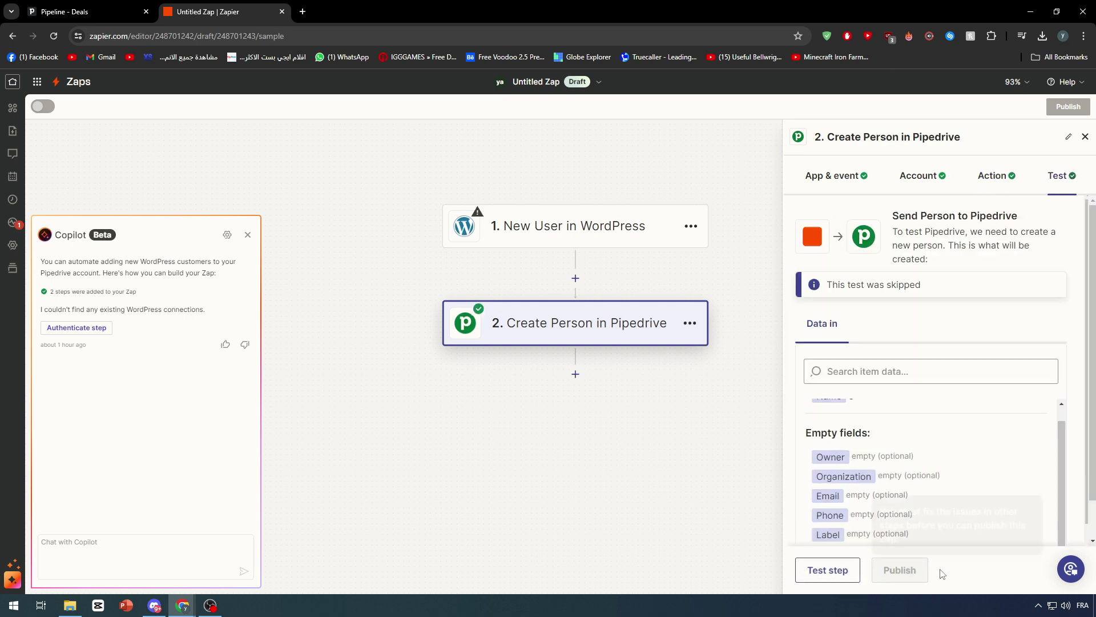
{"action": "scroll", "coordinate": [925, 489], "scroll_direction": "down", "scroll_amount": 3}
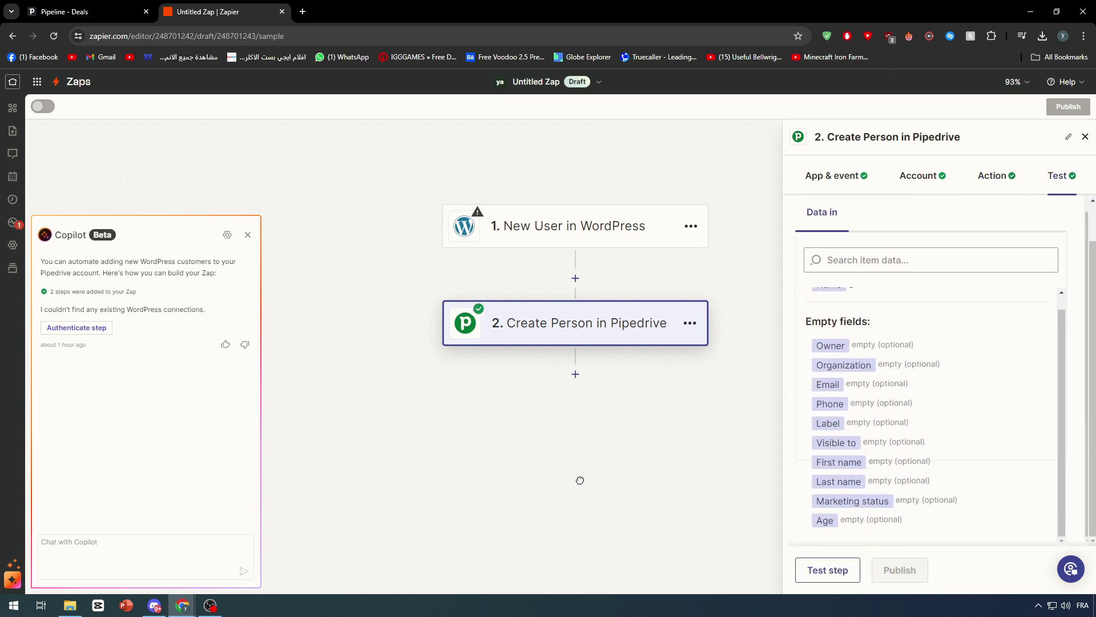
{"action": "left_click", "coordinate": [599, 229]}
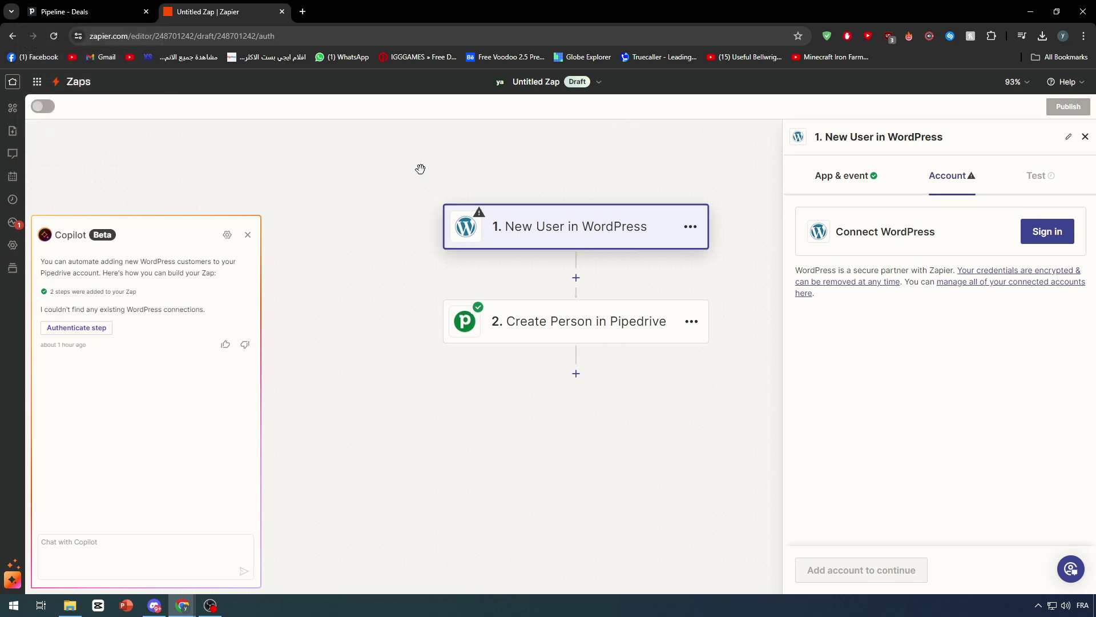
Recentre the canvas, then leave the editor for the My Zaps default folder list.
{"action": "scroll", "coordinate": [421, 169], "scroll_direction": "up", "scroll_amount": 1}
{"action": "scroll", "coordinate": [421, 169], "scroll_direction": "up", "scroll_amount": 3}
{"action": "left_click_drag", "start_coordinate": [487, 205], "coordinate": [281, 313]}
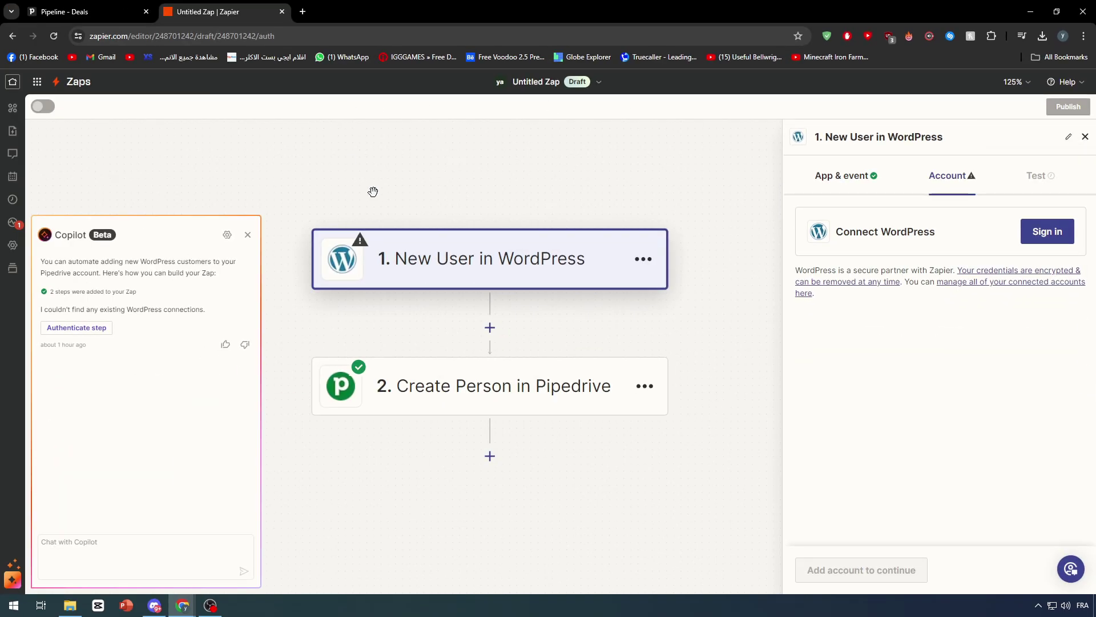
{"action": "left_click", "coordinate": [75, 82]}
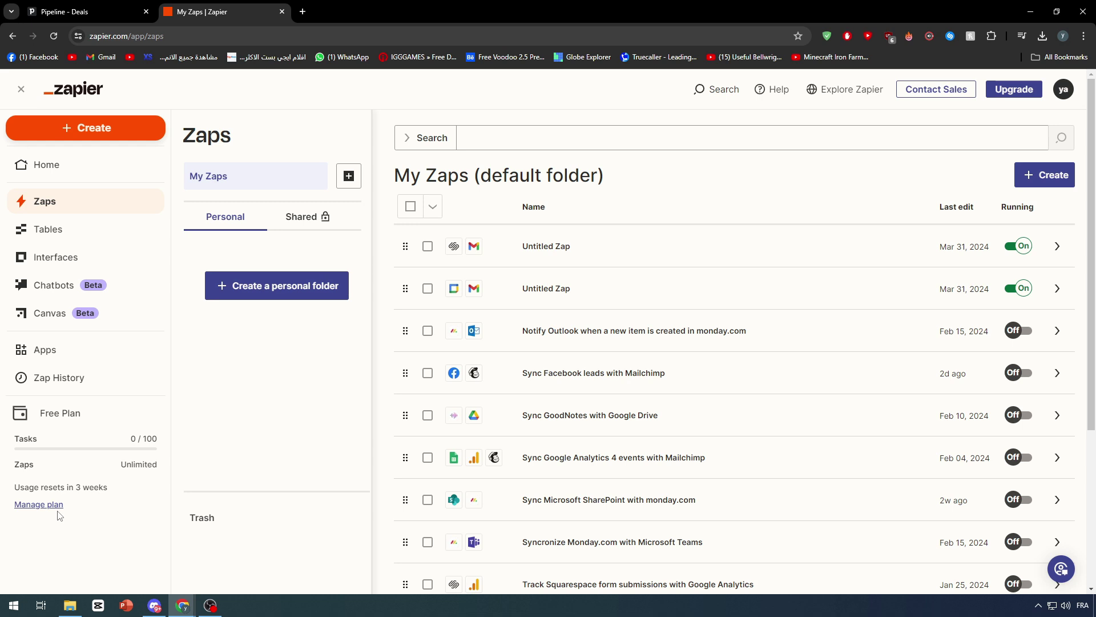
{"action": "left_click", "coordinate": [25, 505]}
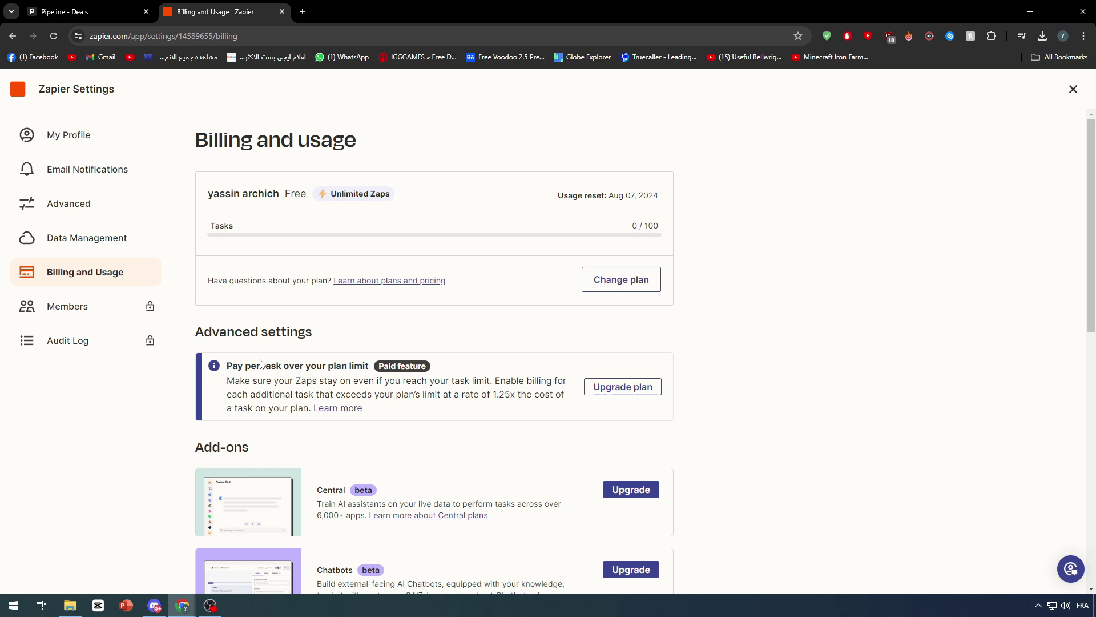
{"action": "left_click", "coordinate": [1072, 90]}
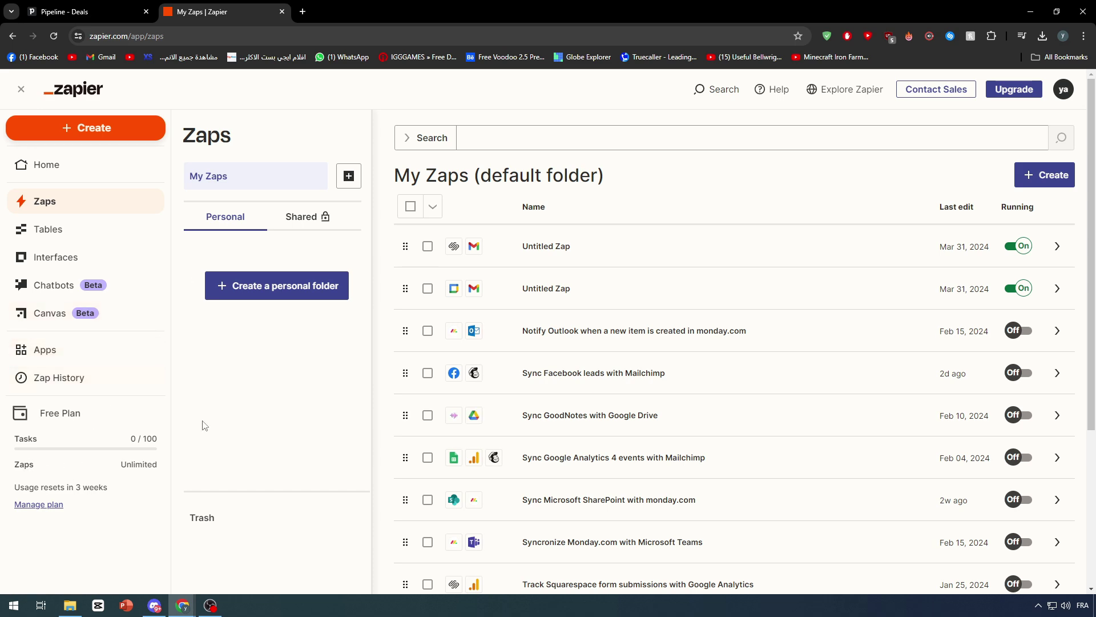
{"action": "double_click", "coordinate": [24, 464]}
{"action": "scroll", "coordinate": [76, 477], "scroll_direction": "down", "scroll_amount": 1}
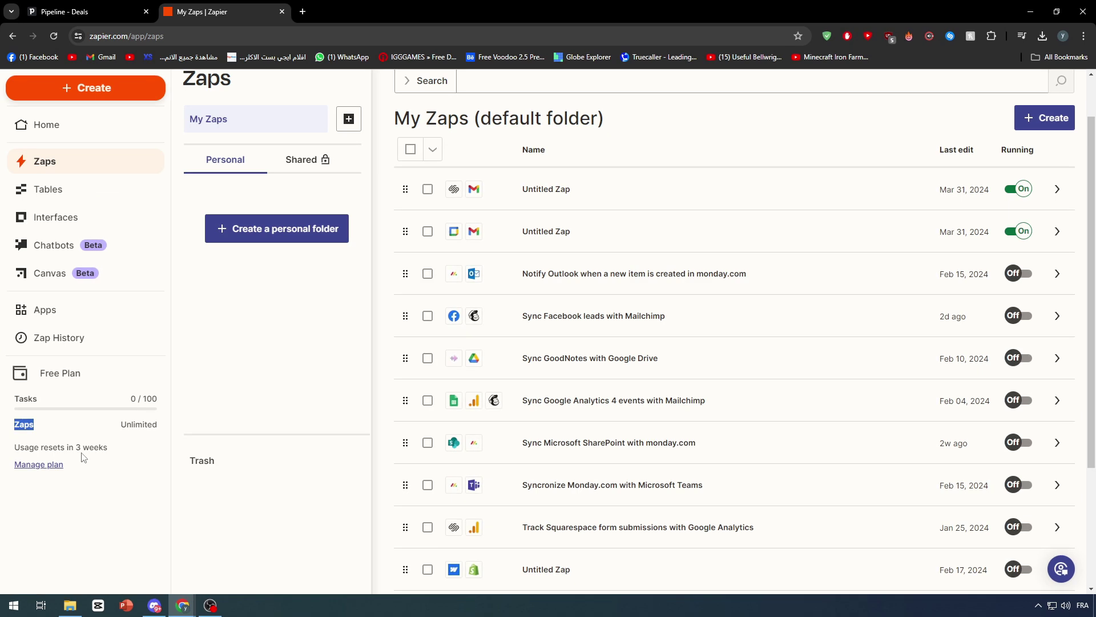
{"action": "left_click", "coordinate": [91, 426]}
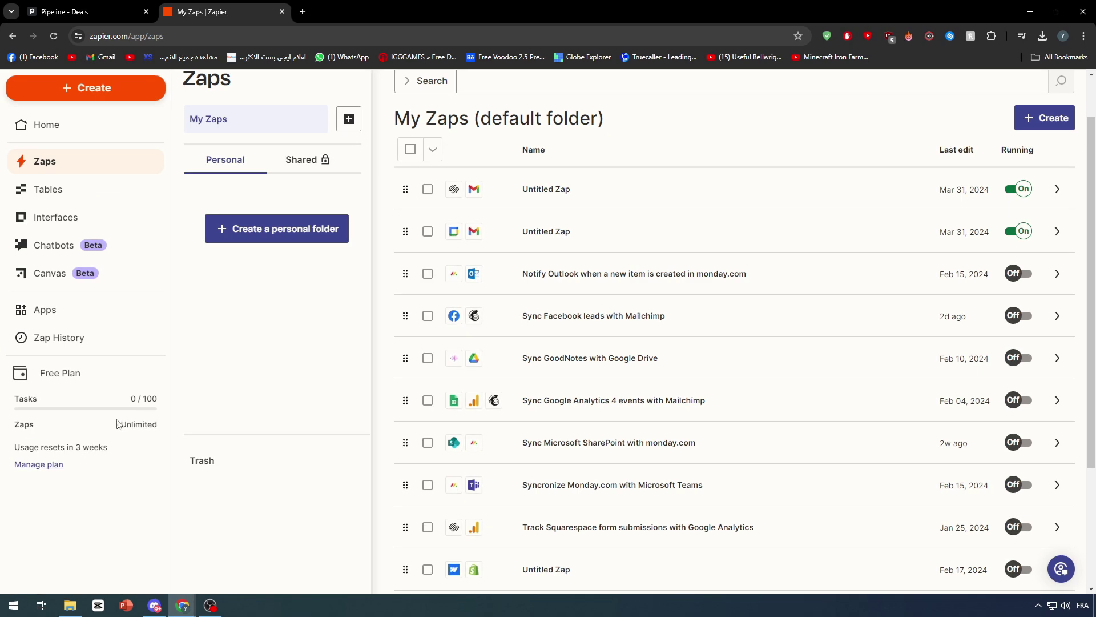
{"action": "double_click", "coordinate": [25, 422]}
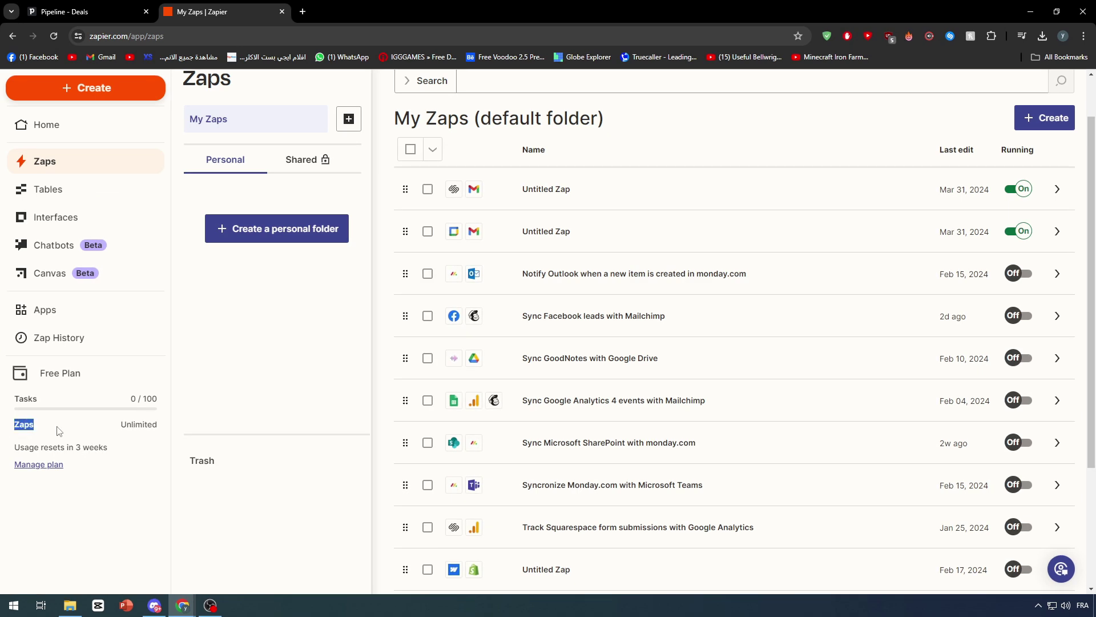